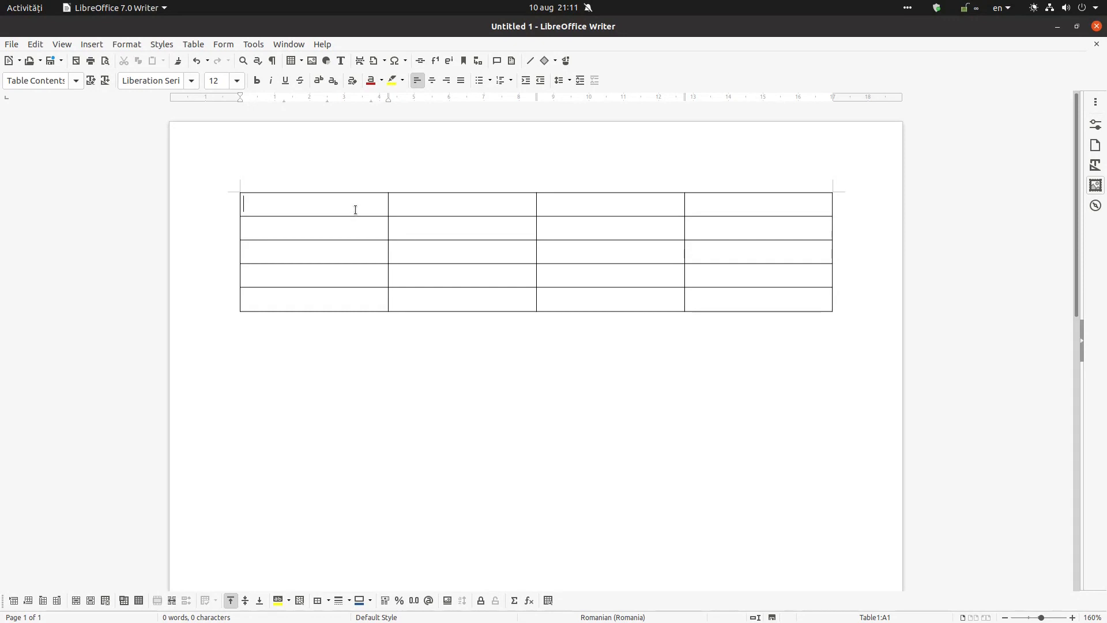
Open a second window of the document and arrange both windows side by side.
left_click(288, 44)
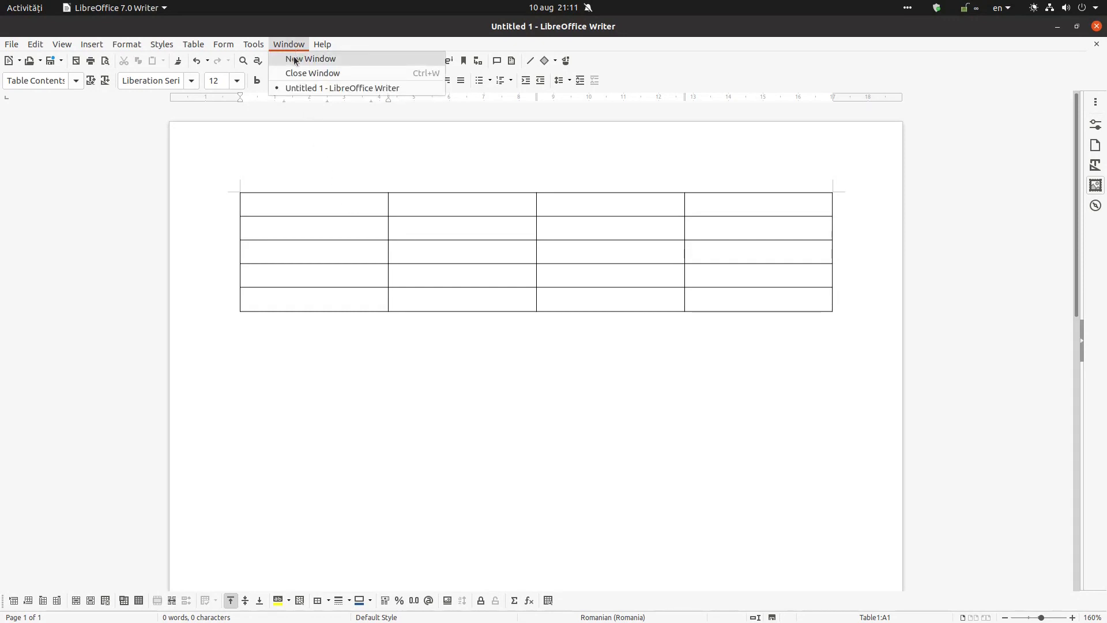
left_click(294, 59)
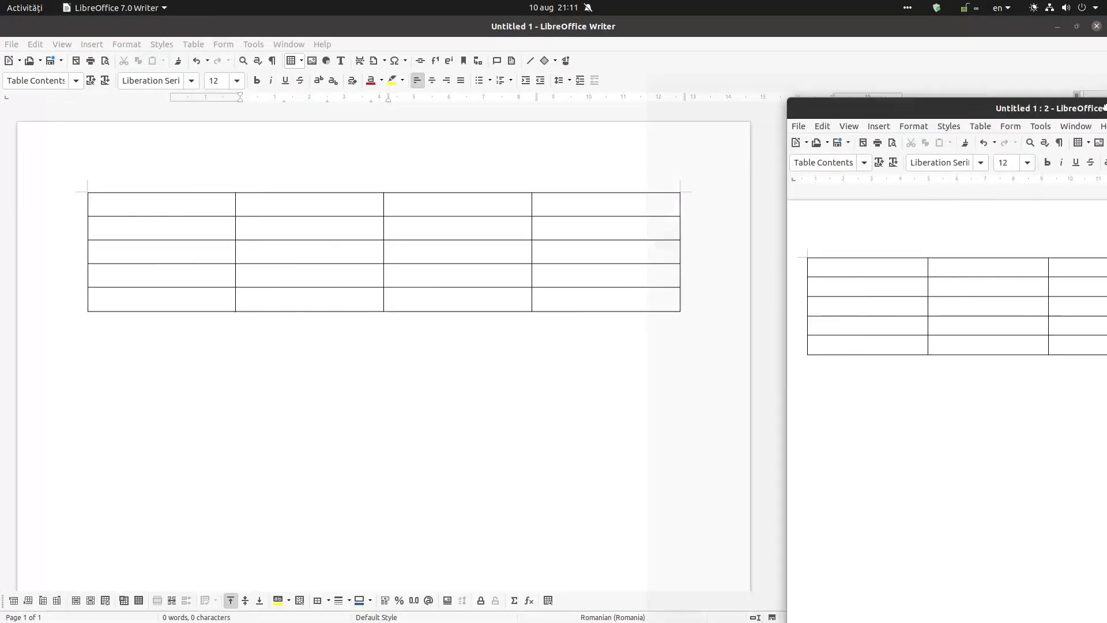
left_click_drag(511, 28, 1, 334)
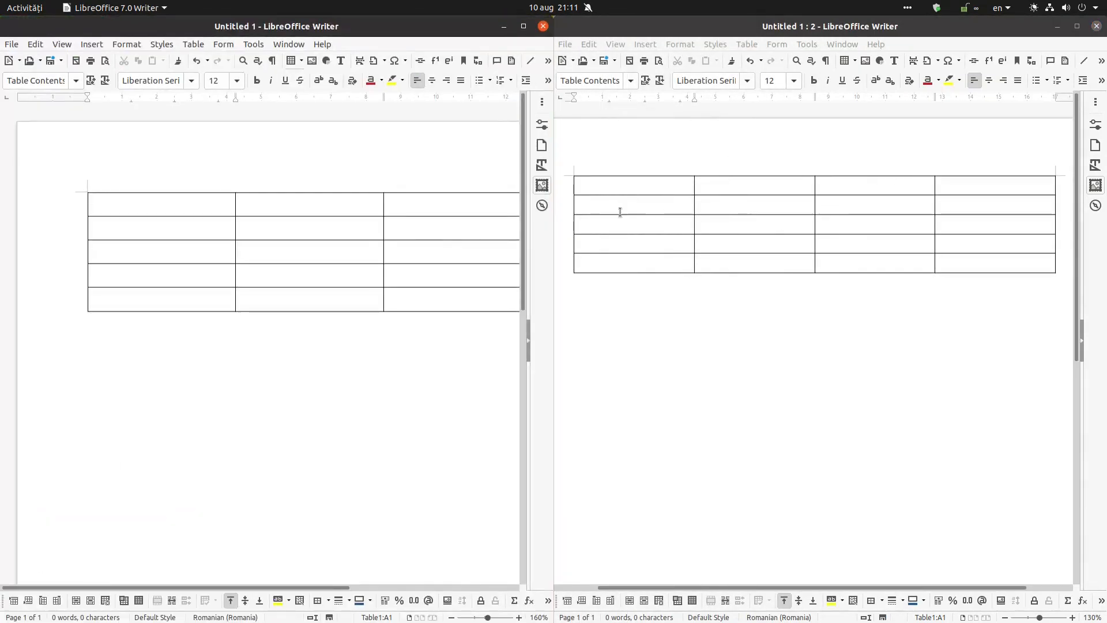
Set the zoom of the original document window to Optimal View.
right_click(539, 616)
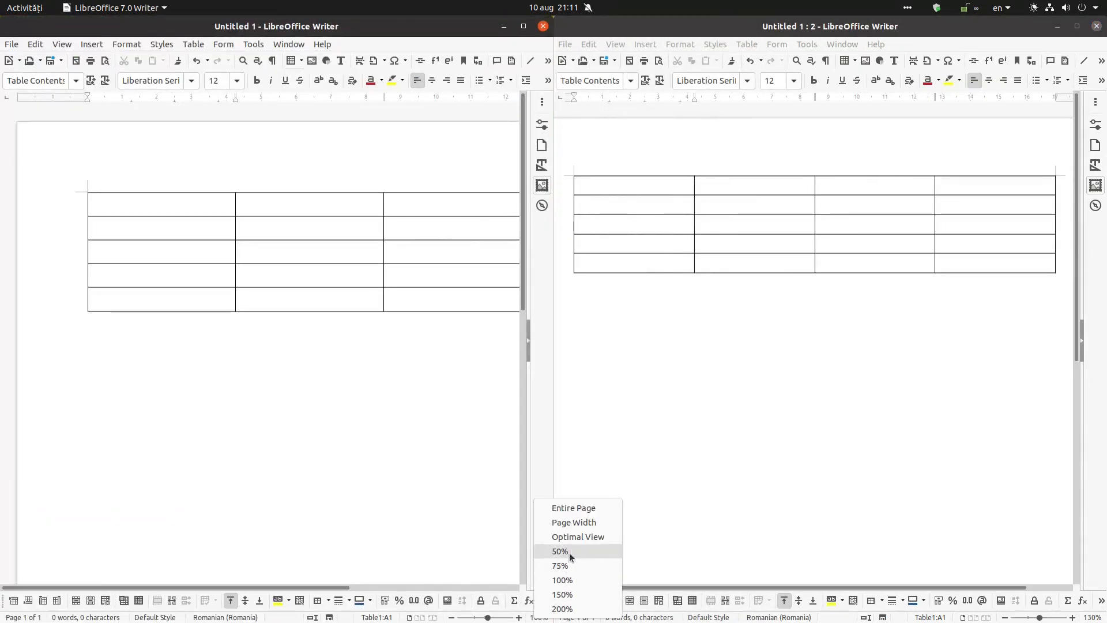
left_click(578, 536)
right_click(1092, 617)
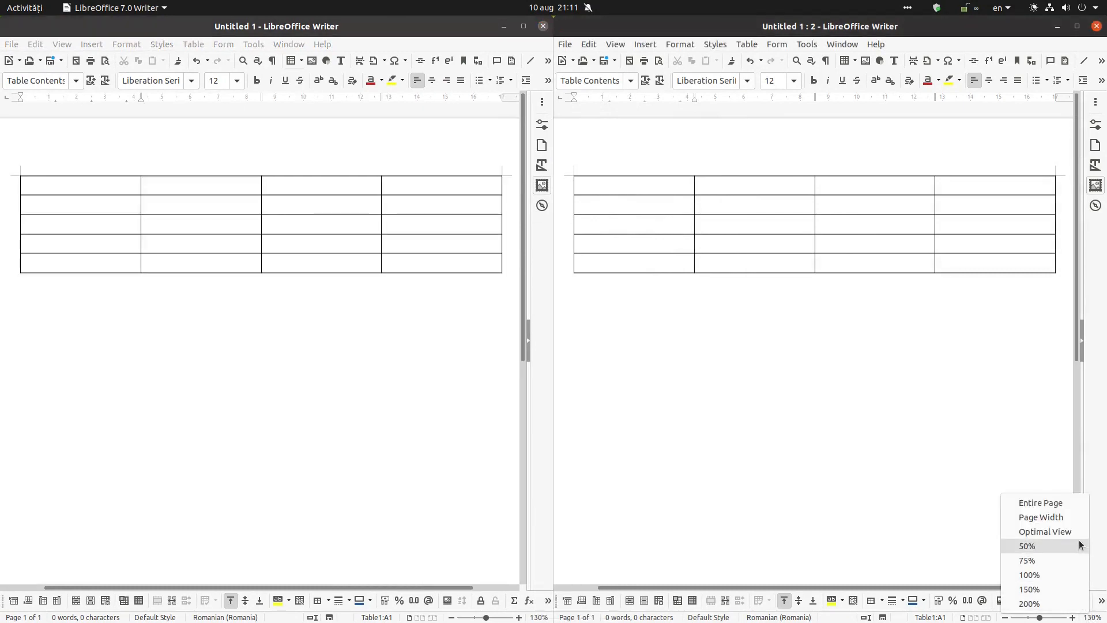
key("Escape")
Apply outer and inner borders in Magenta to the whole table through its properties.
left_click(484, 180)
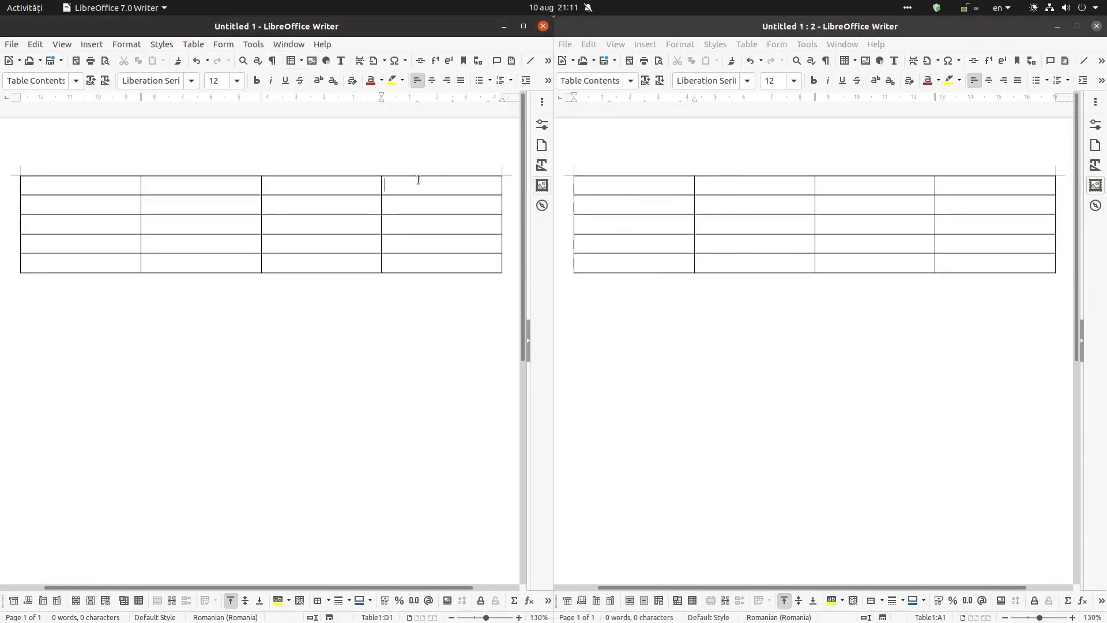
right_click(363, 179)
left_click(400, 362)
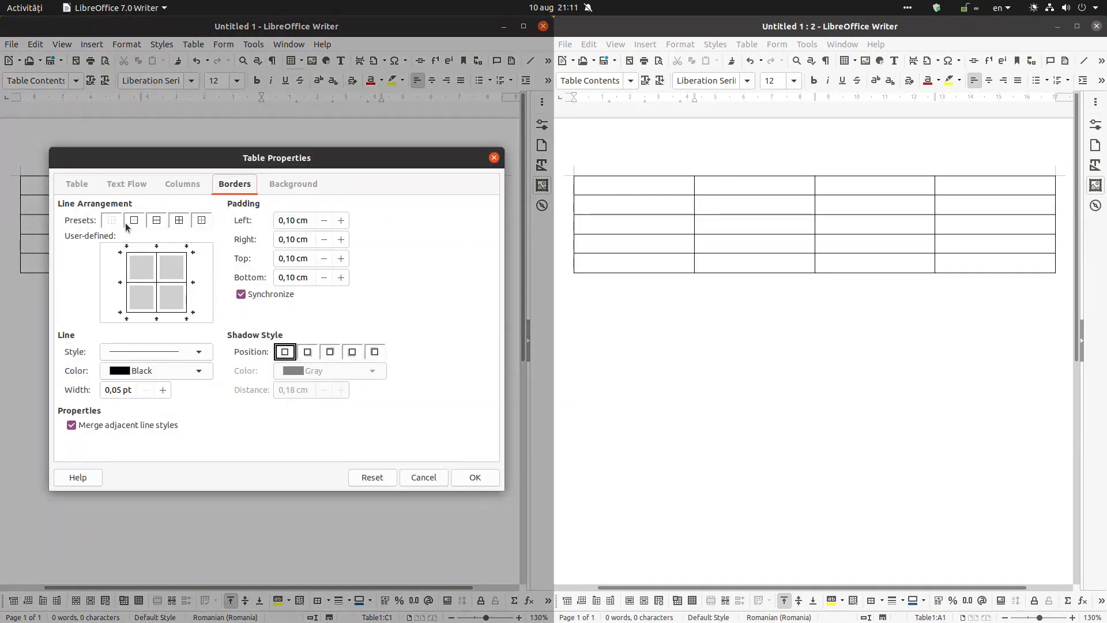
left_click(176, 223)
left_click(152, 371)
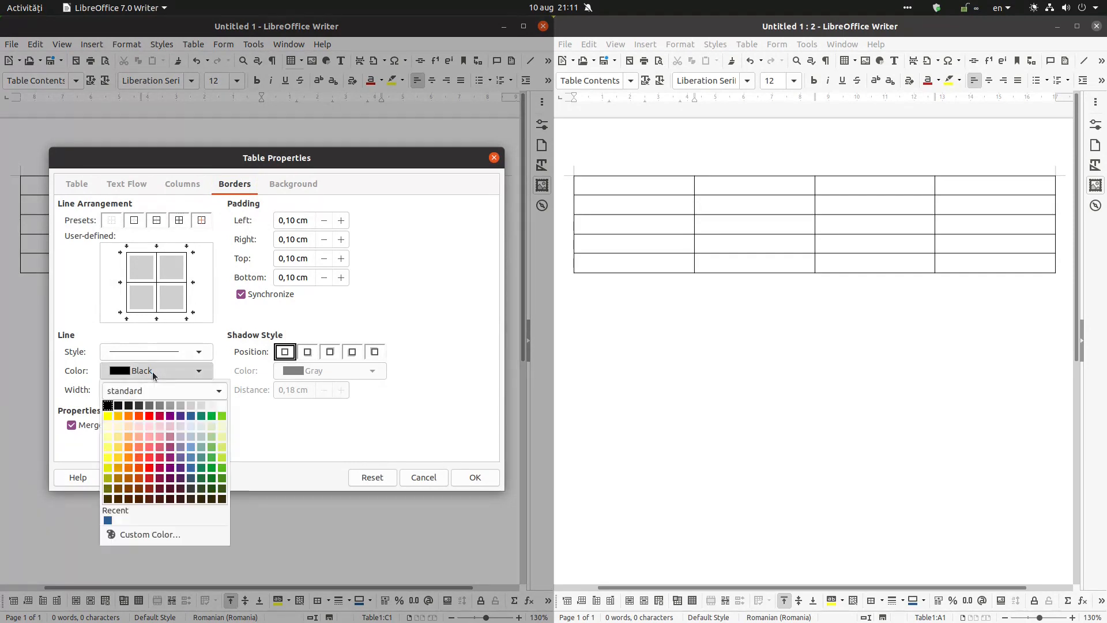
left_click(160, 416)
left_click(479, 482)
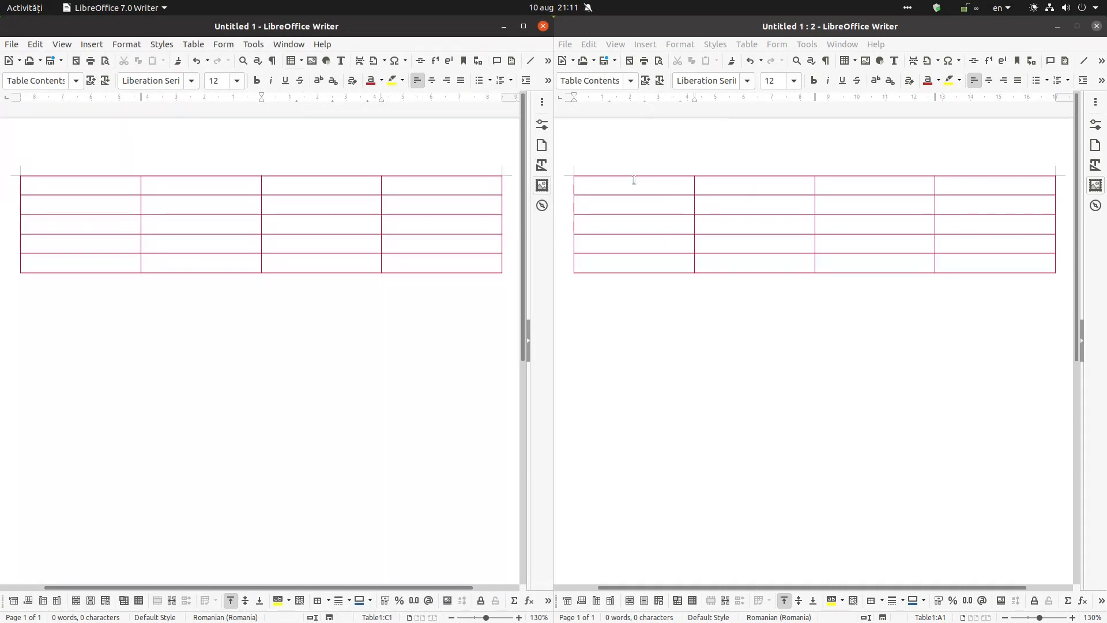
Remove all borders from the table with the Set No Borders preset.
right_click(337, 183)
left_click(403, 369)
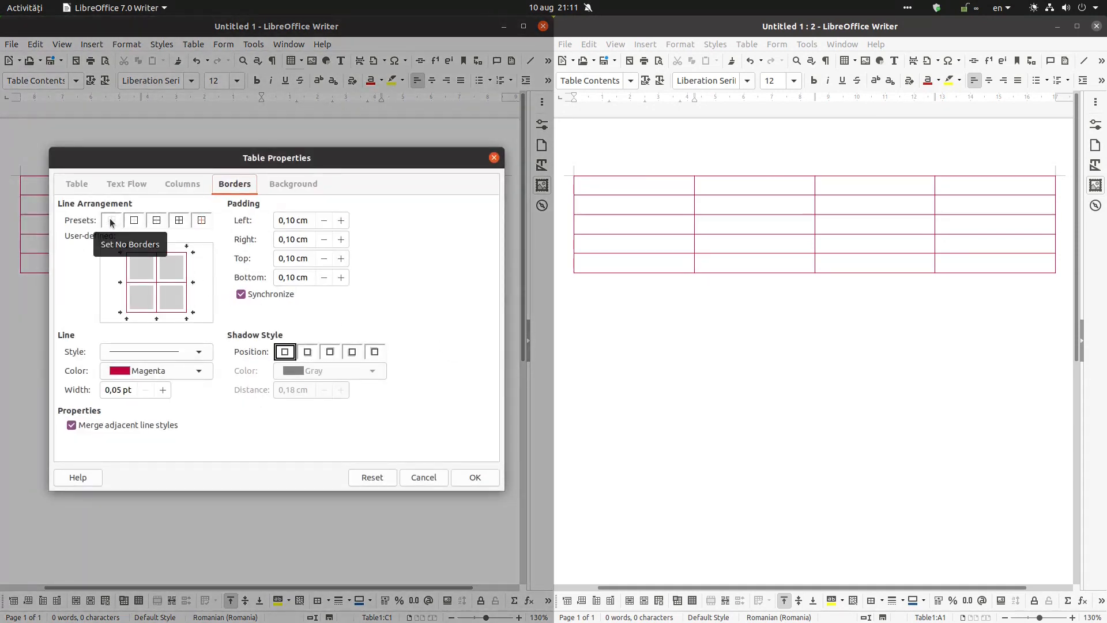
left_click(112, 222)
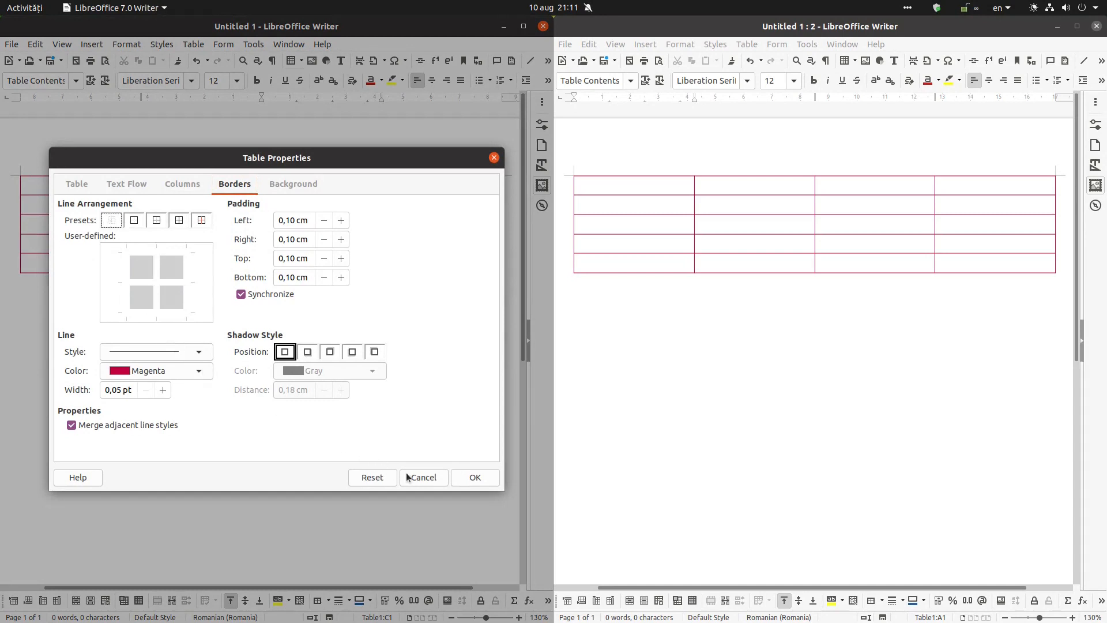
left_click(467, 479)
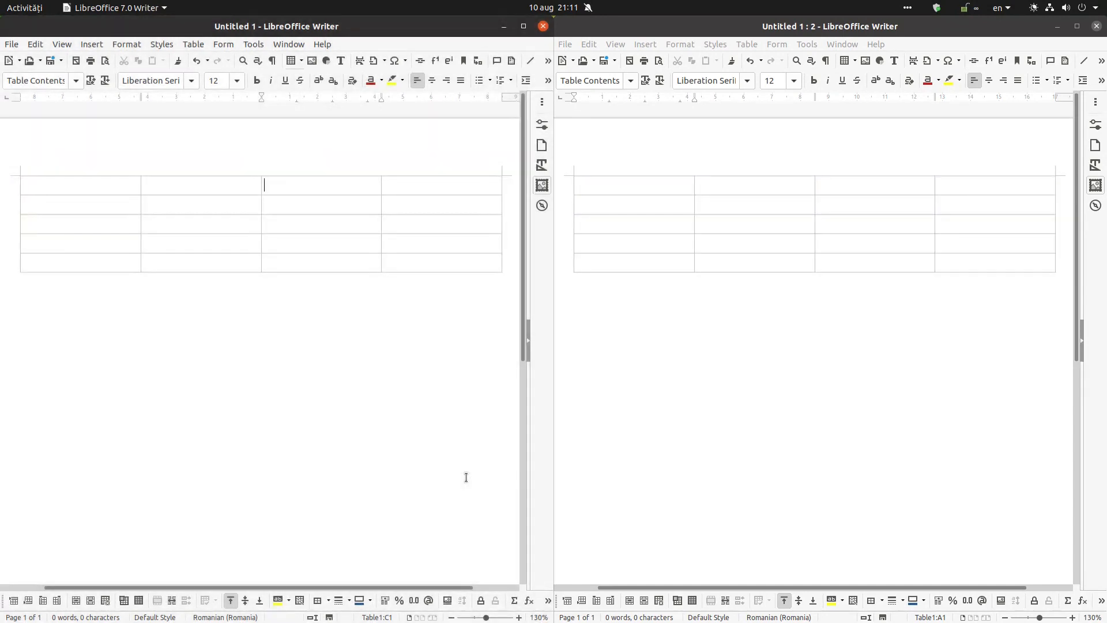
left_click(400, 297)
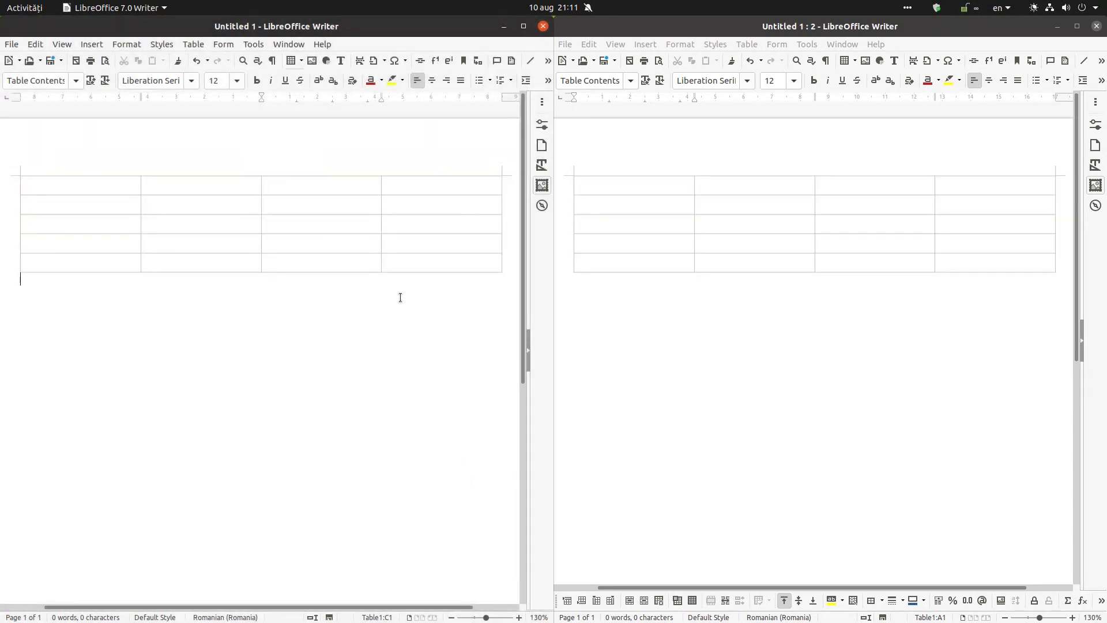
Show the print preview of the document in the second window.
left_click(592, 191)
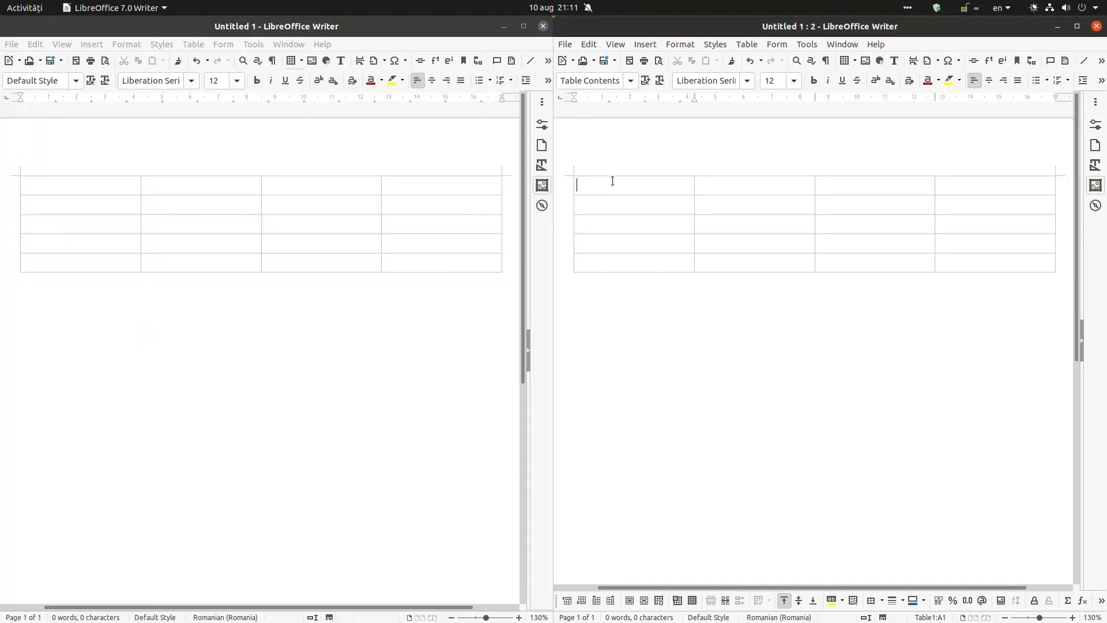
left_click(659, 60)
scroll(772, 238, "up", 5)
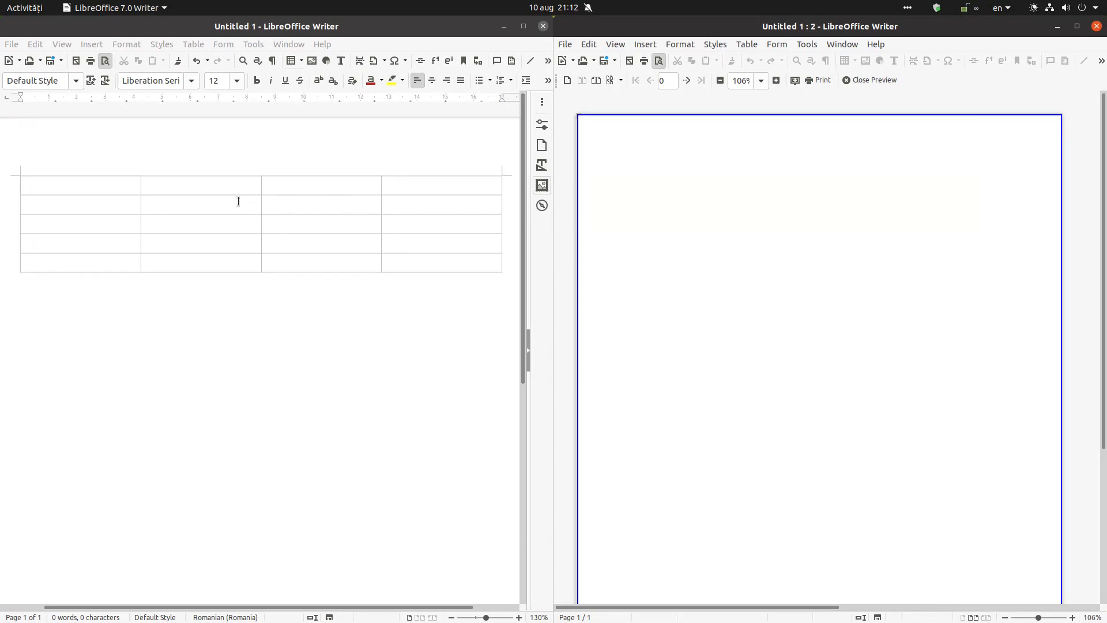
Fill the first table row with the headings A, B, C and D.
left_click(101, 188)
type("A")
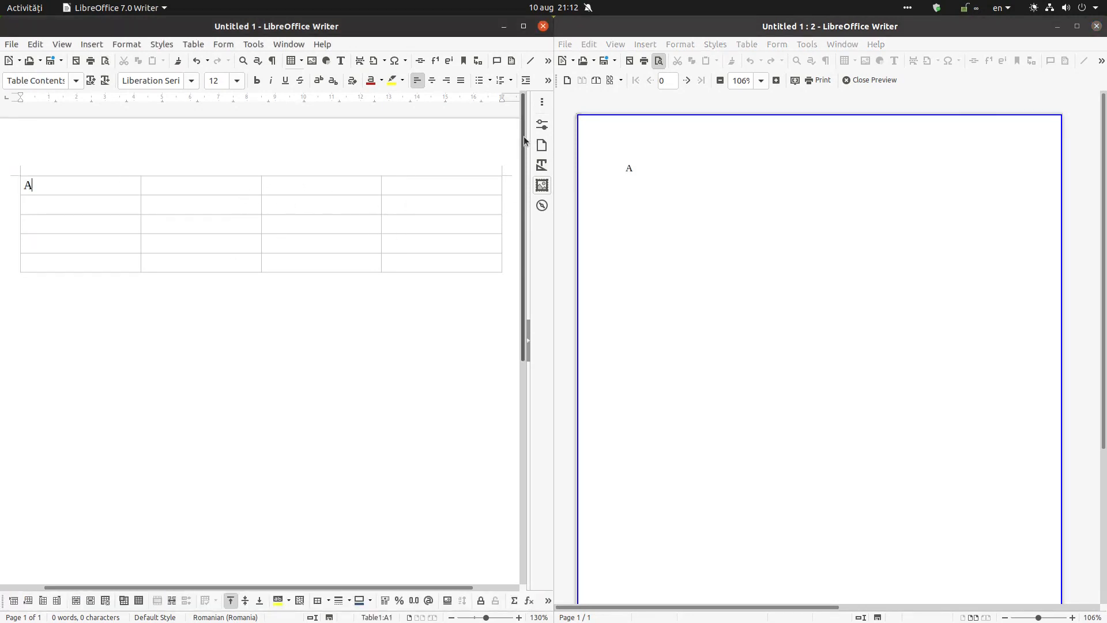
key("Tab")
type("B ")
type("C")
key("Tab")
type("D")
Fill the second table row with the values 1, 2, 3 and 4.
key("Down")
key("Left")
type("1")
key("Tab")
type("2")
key("Tab")
type("3")
key("Tab")
type("4")
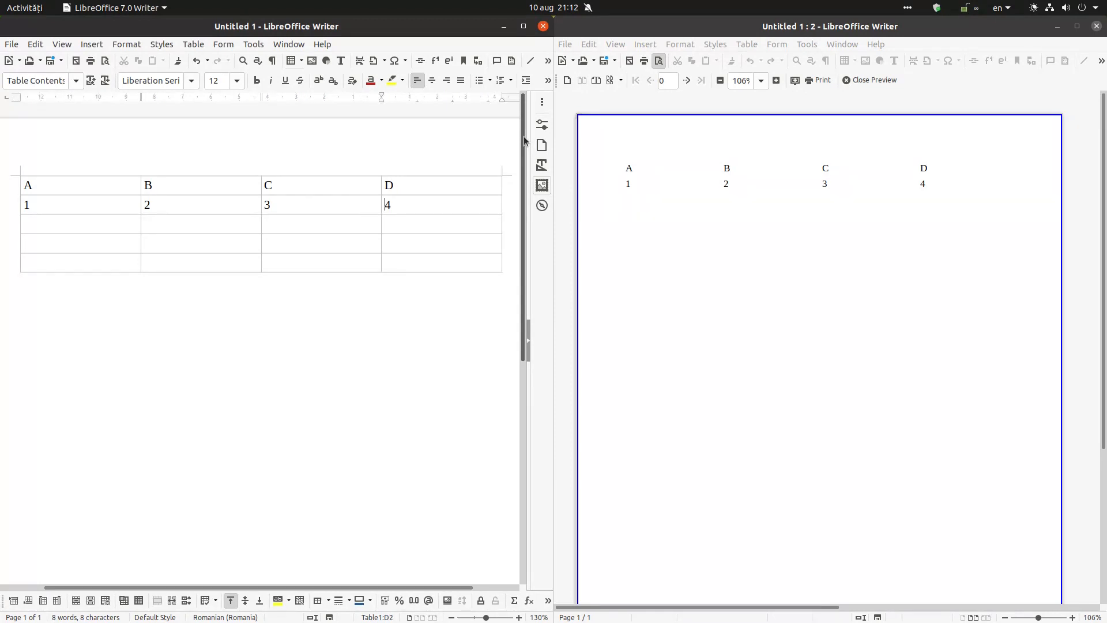
Center the text in all table cells and make the heading row A to D bold.
left_click_drag(98, 183, 391, 261)
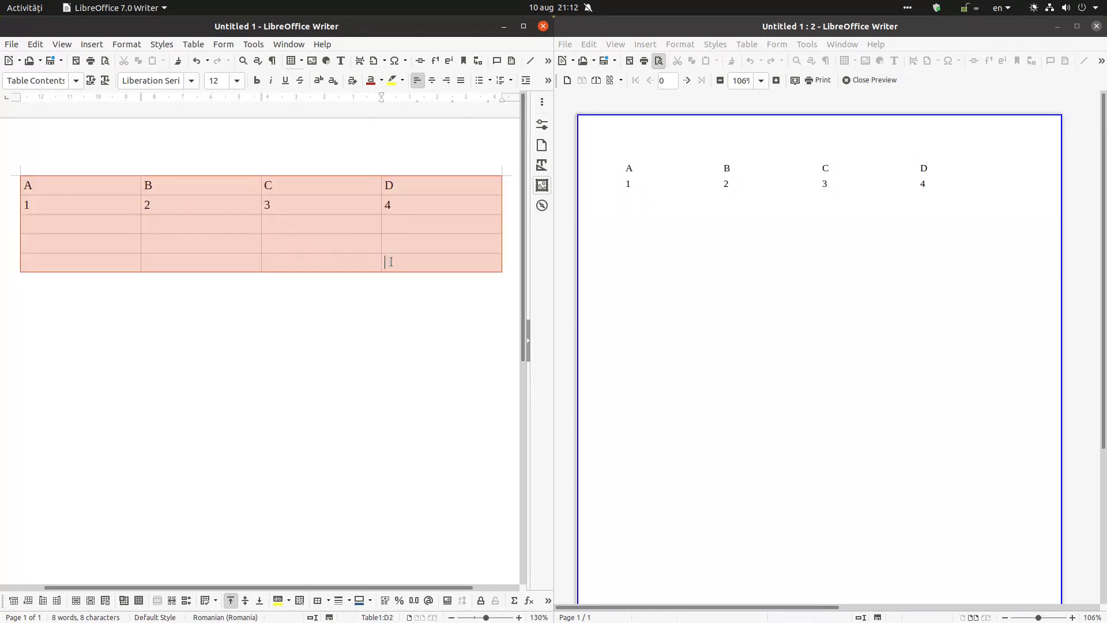
left_click(432, 80)
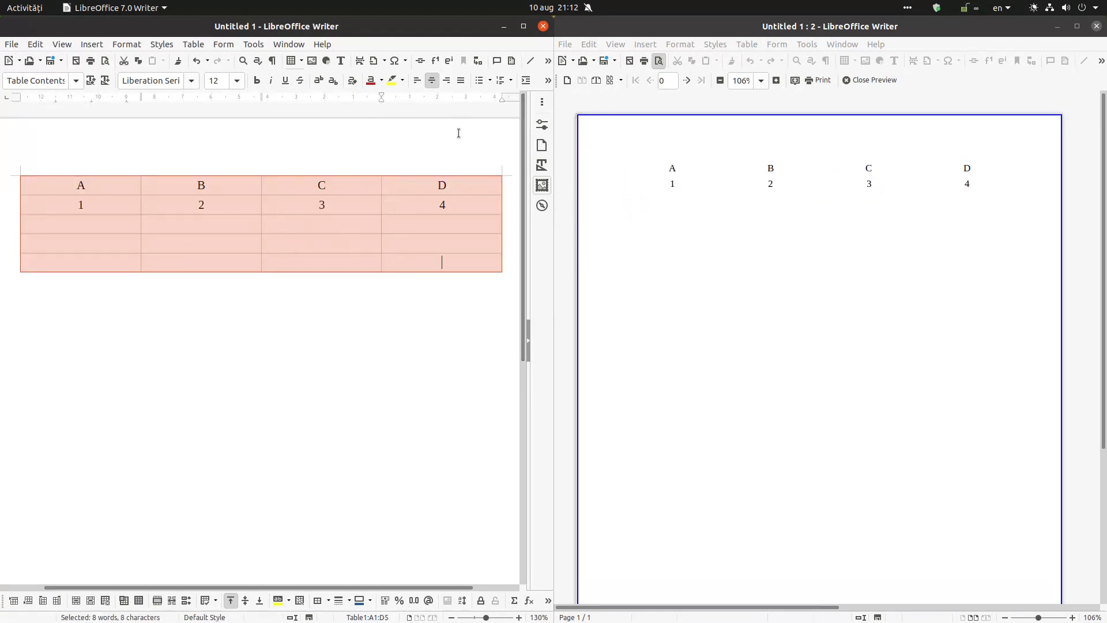
left_click(272, 210)
left_click_drag(114, 194, 458, 193)
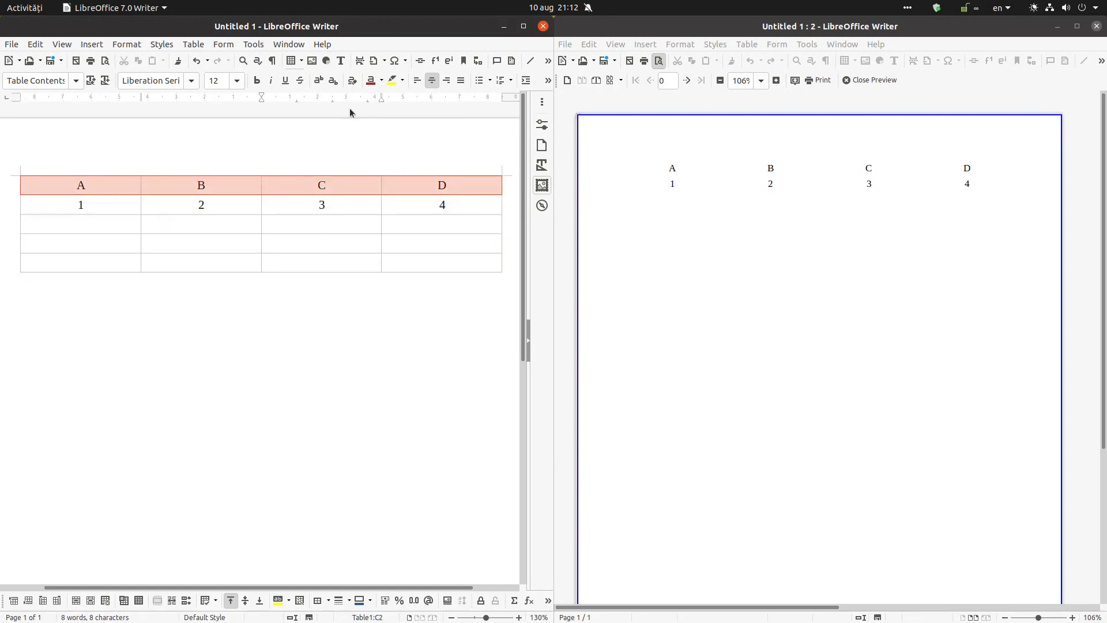
left_click(257, 80)
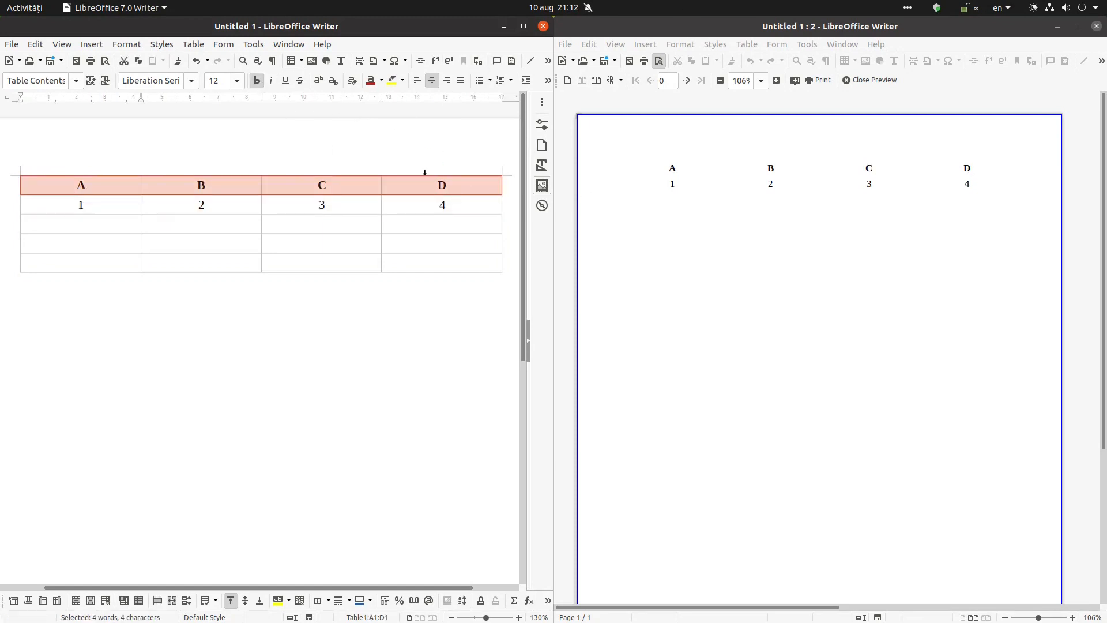
Give the cells of the heading row a light gray background color.
right_click(426, 182)
left_click(476, 394)
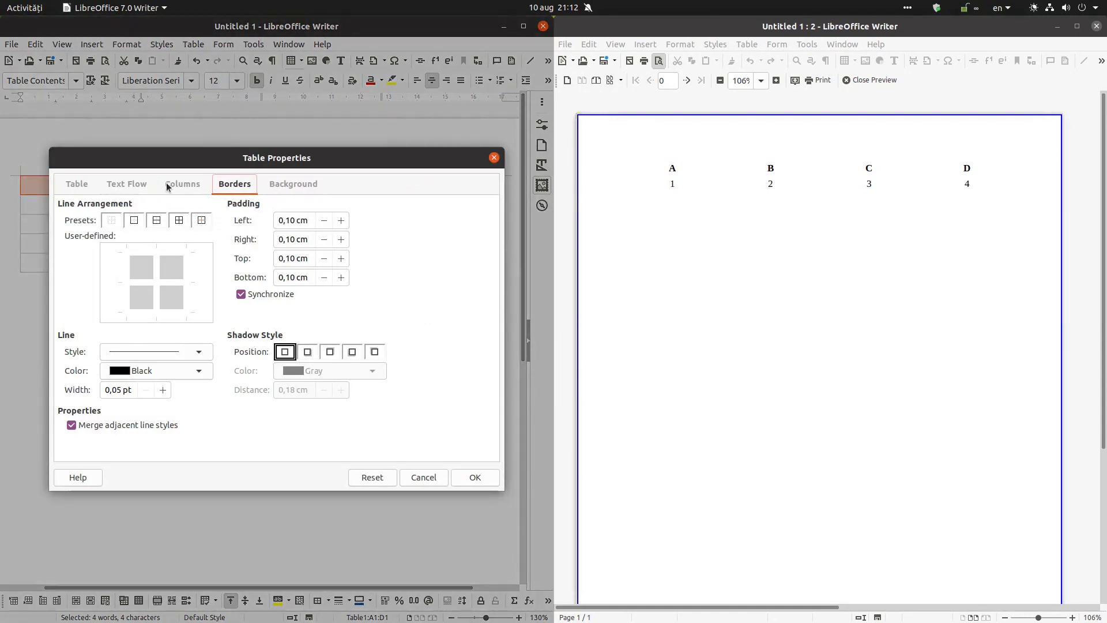
left_click(293, 184)
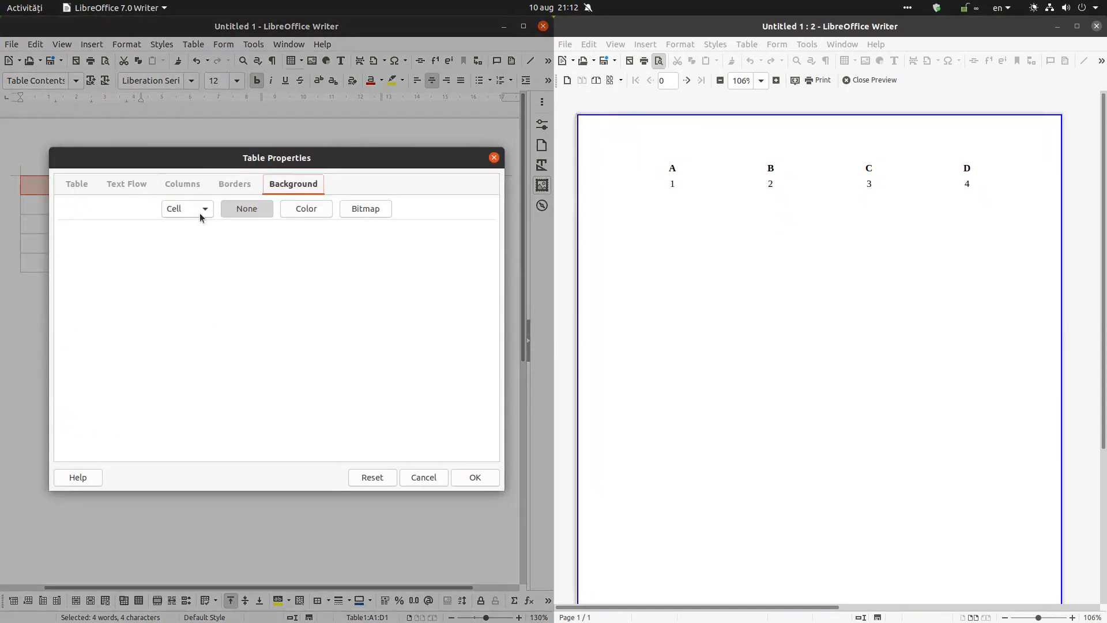
left_click(304, 211)
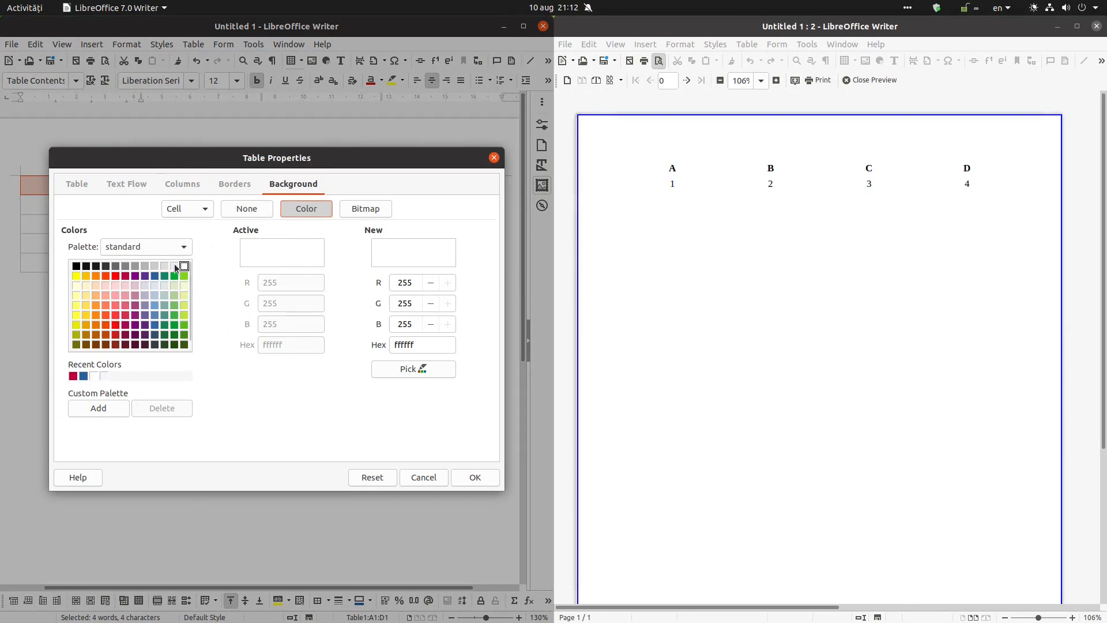
left_click(165, 266)
left_click(473, 477)
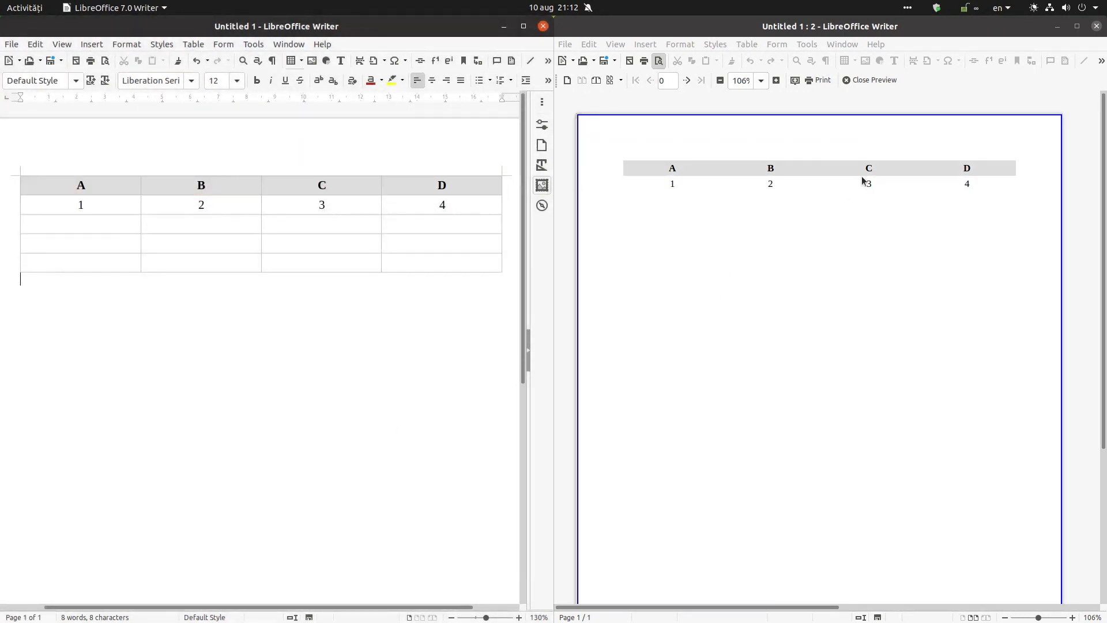
right_click(368, 205)
left_click(398, 390)
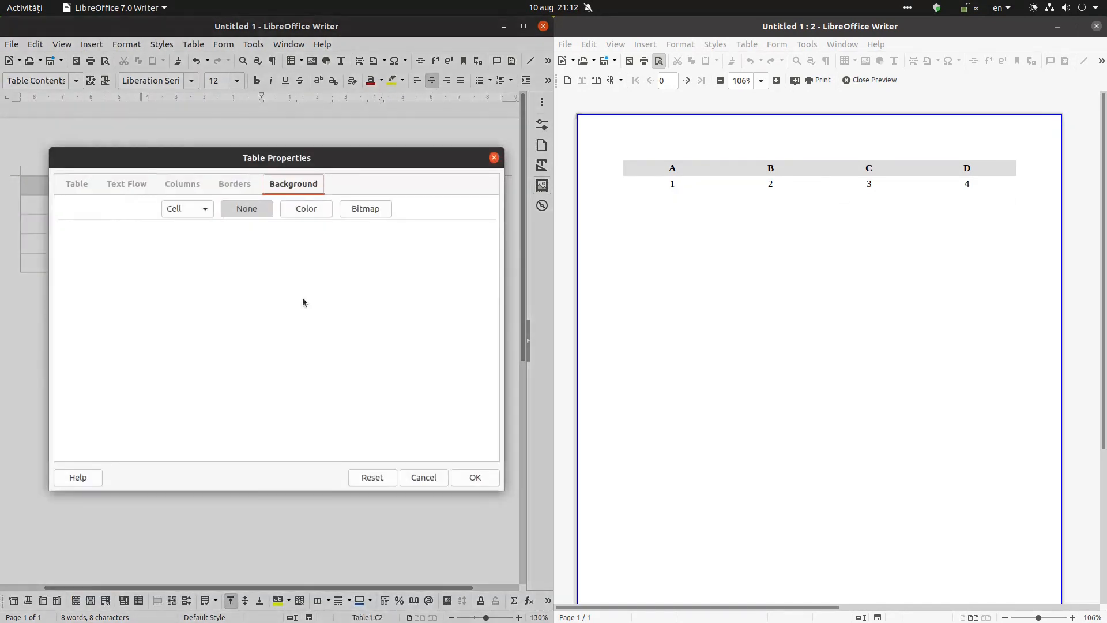
left_click(237, 183)
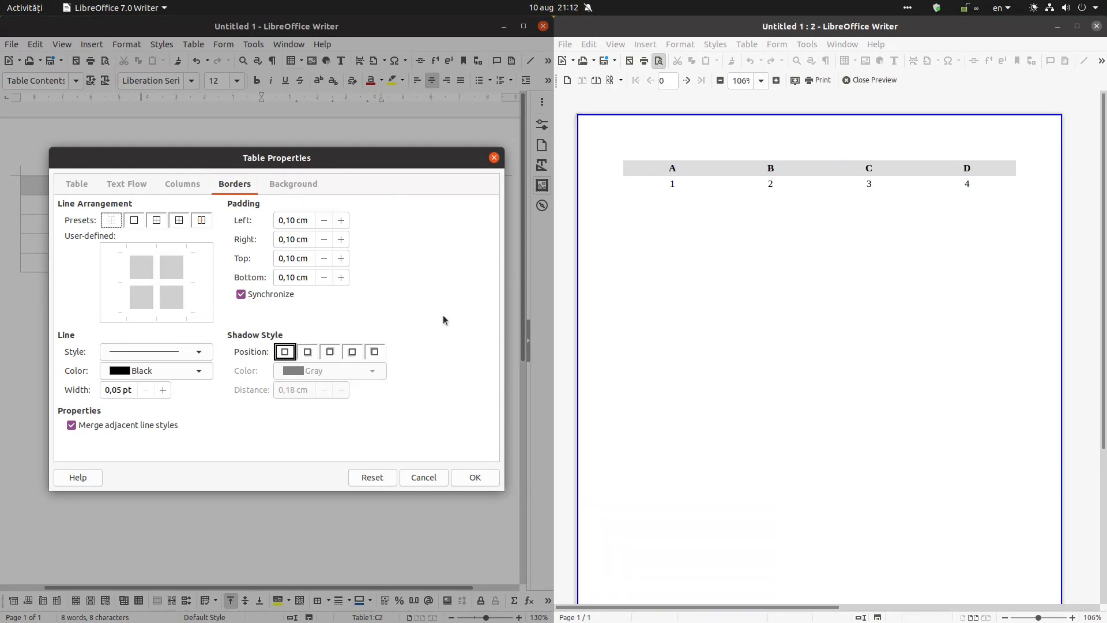
left_click(424, 477)
left_click(243, 224)
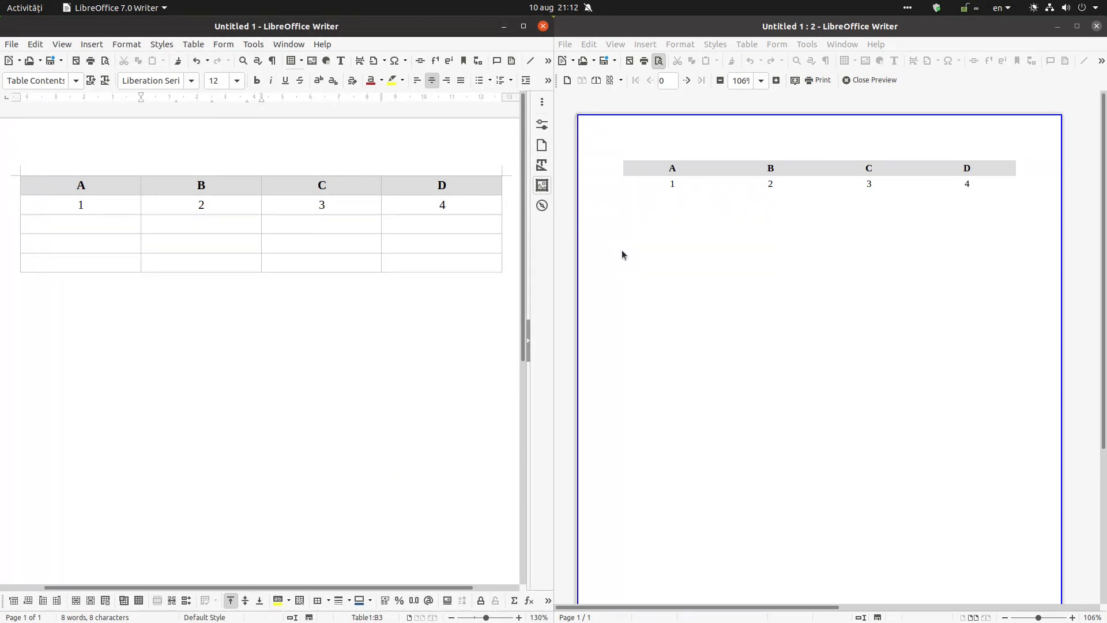
Hide the table boundaries and place the cursor in the last cell of column B.
left_click(411, 205)
left_click(62, 45)
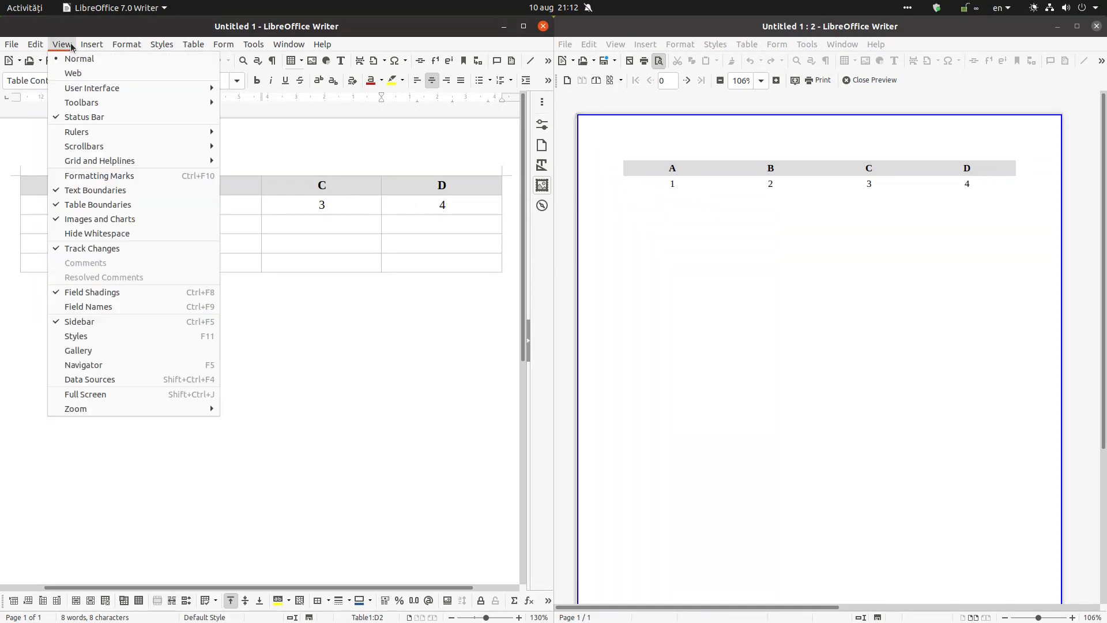
left_click(56, 206)
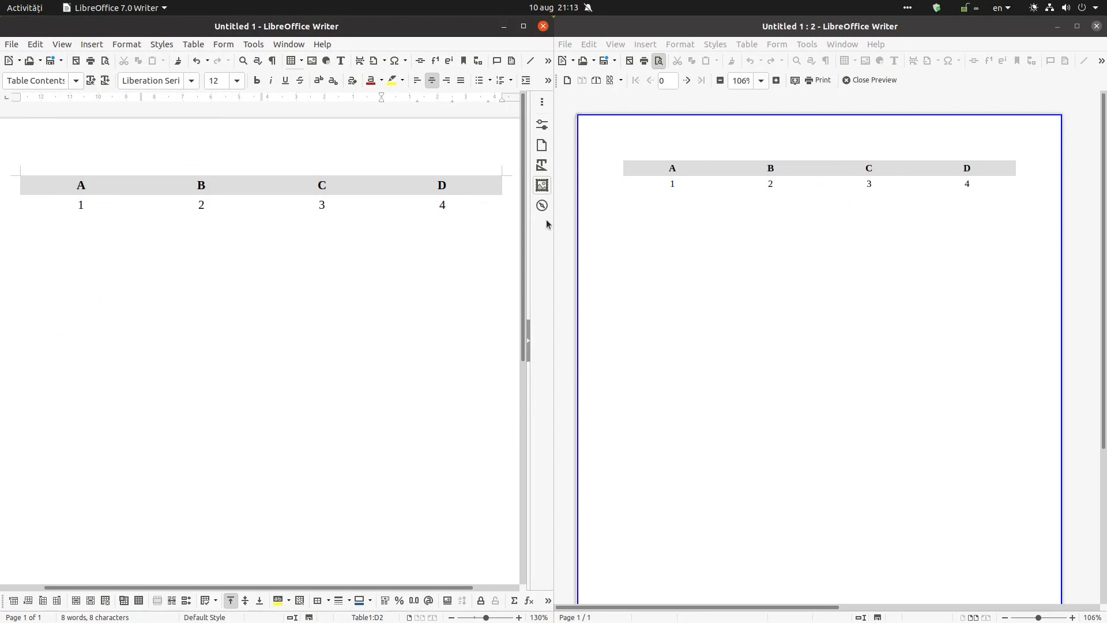
left_click(444, 222)
left_click(272, 279)
left_click(277, 266)
left_click(239, 262)
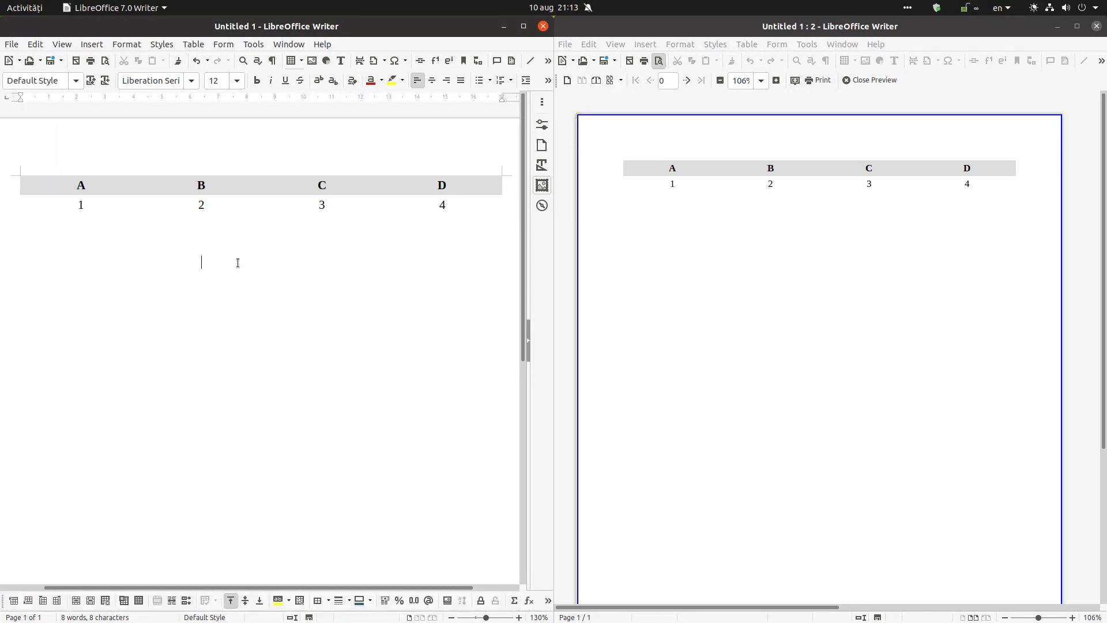
Turn the display of the table boundaries back on.
left_click(64, 44)
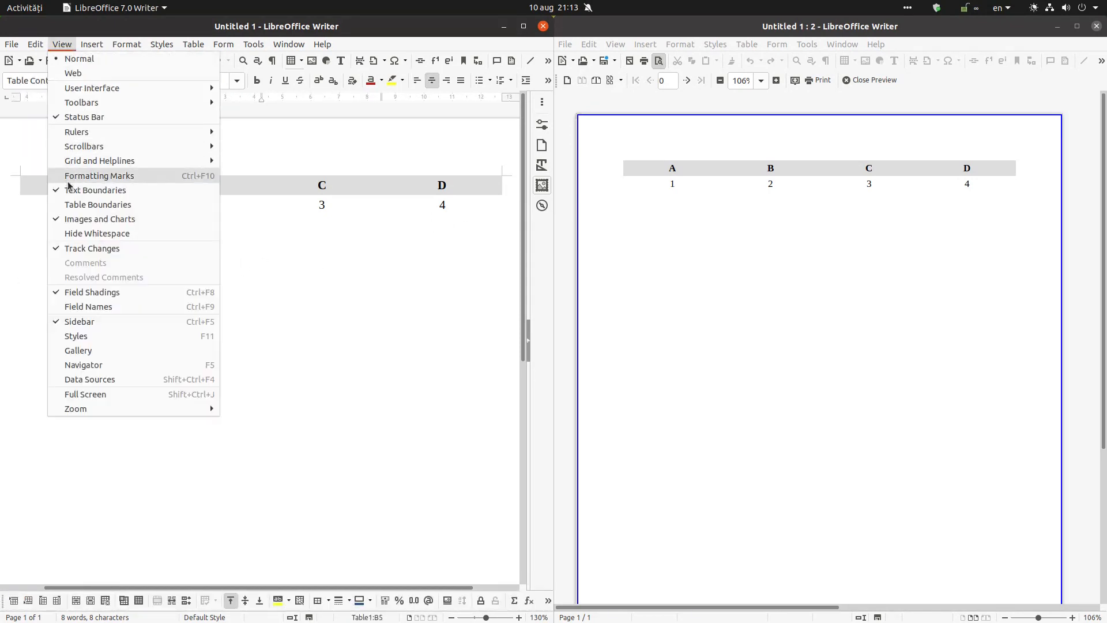
left_click(65, 204)
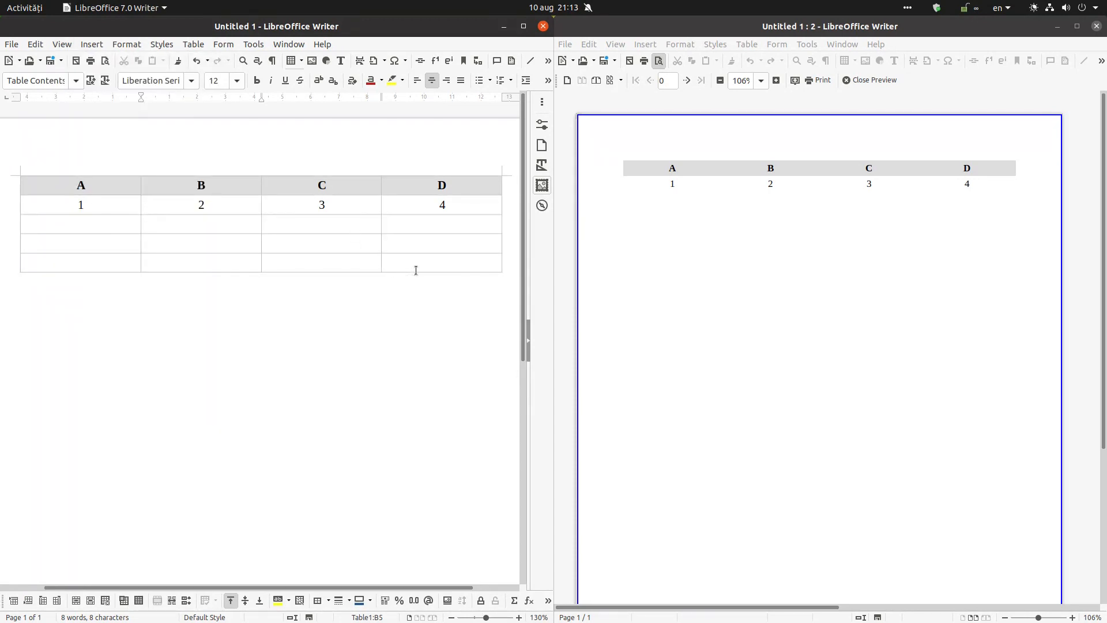
Try to color the table borders red in the table properties without choosing any line arrangement.
right_click(416, 270)
left_click(469, 444)
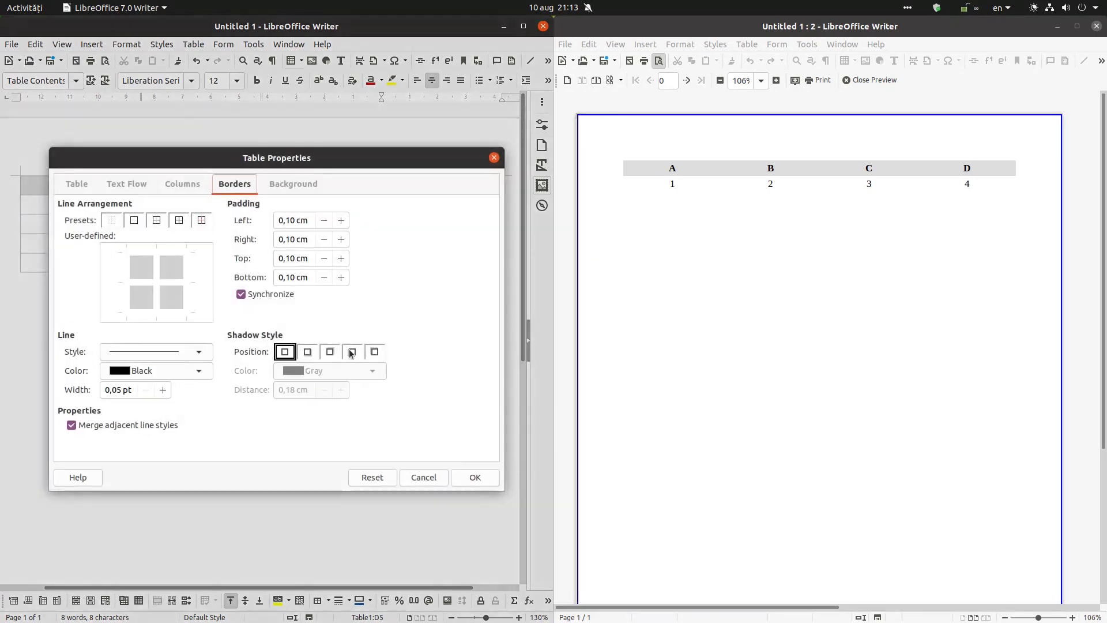
left_click(152, 372)
left_click(150, 416)
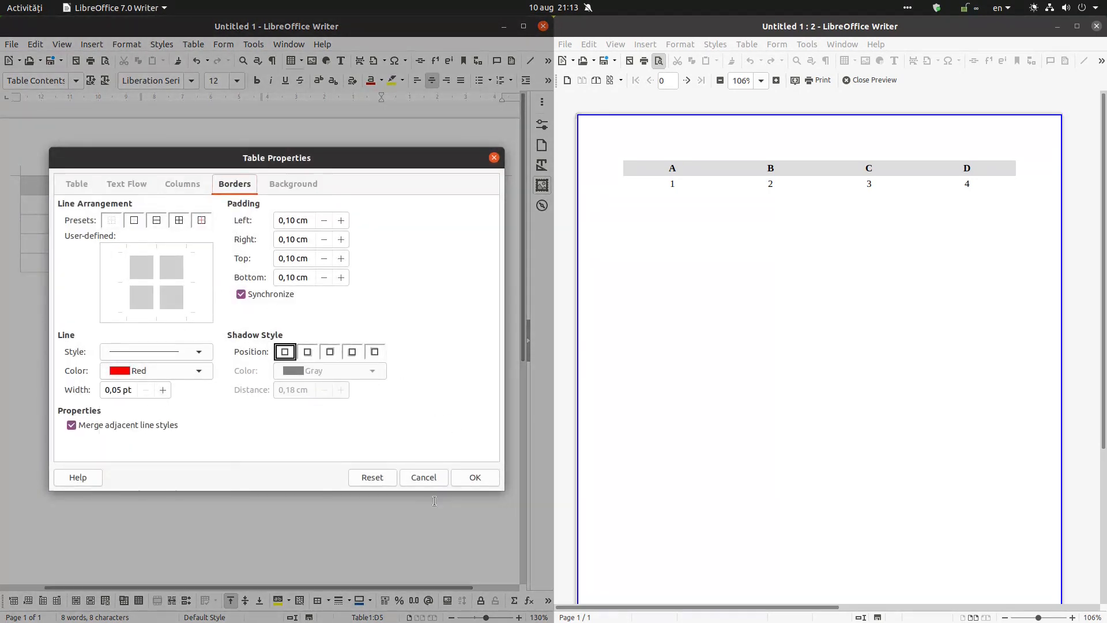
left_click(470, 477)
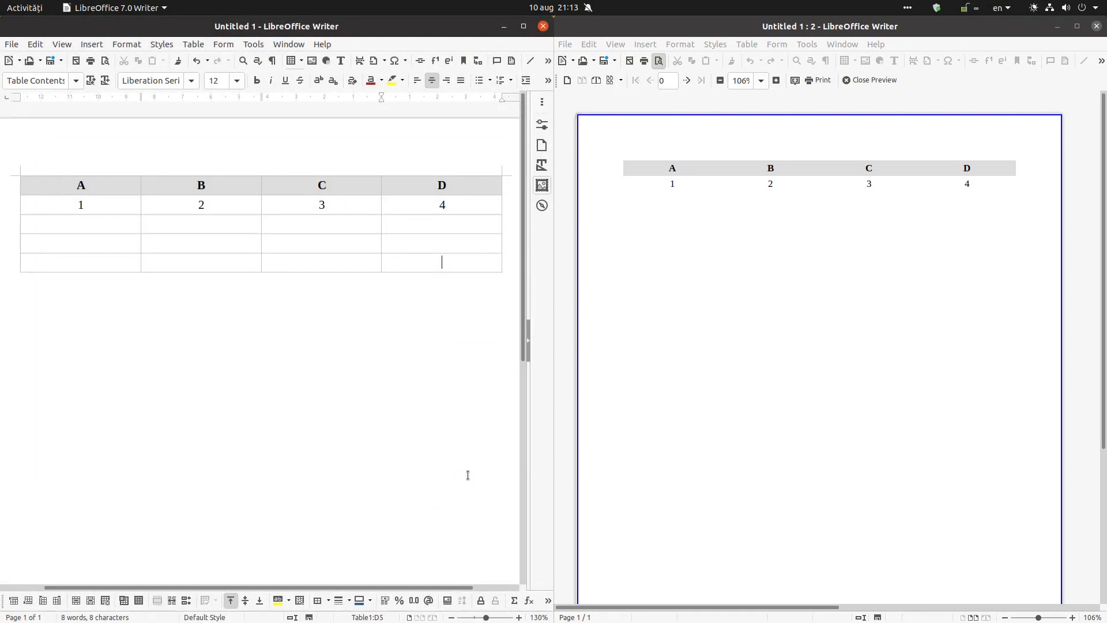
Apply red outer borders and all inner lines to the whole table through the table properties.
right_click(349, 260)
left_click(391, 444)
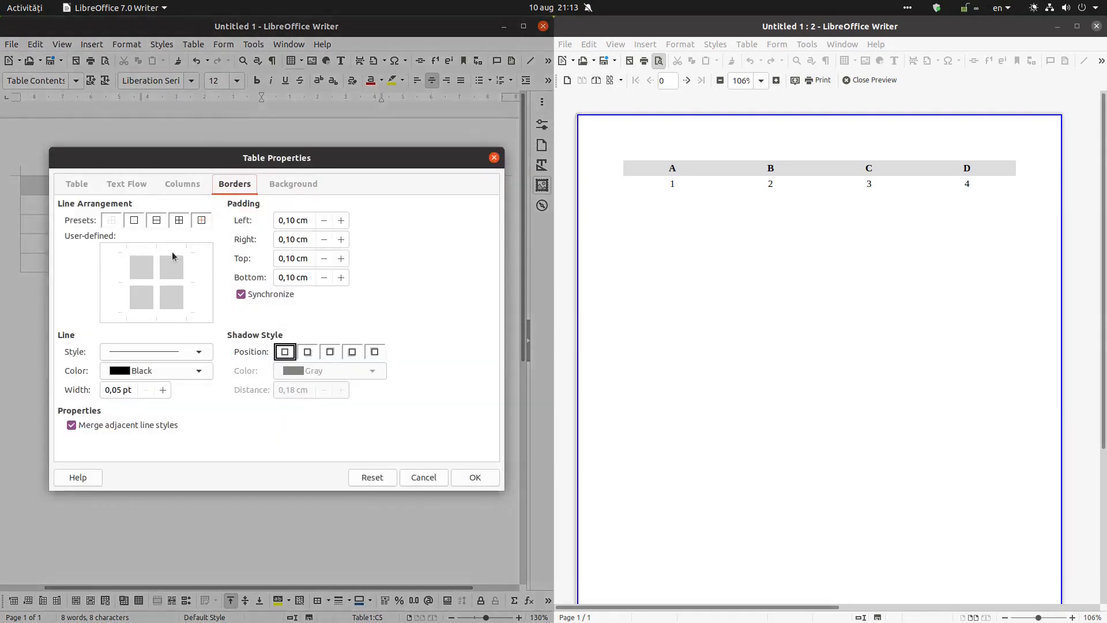
left_click(174, 221)
left_click(146, 369)
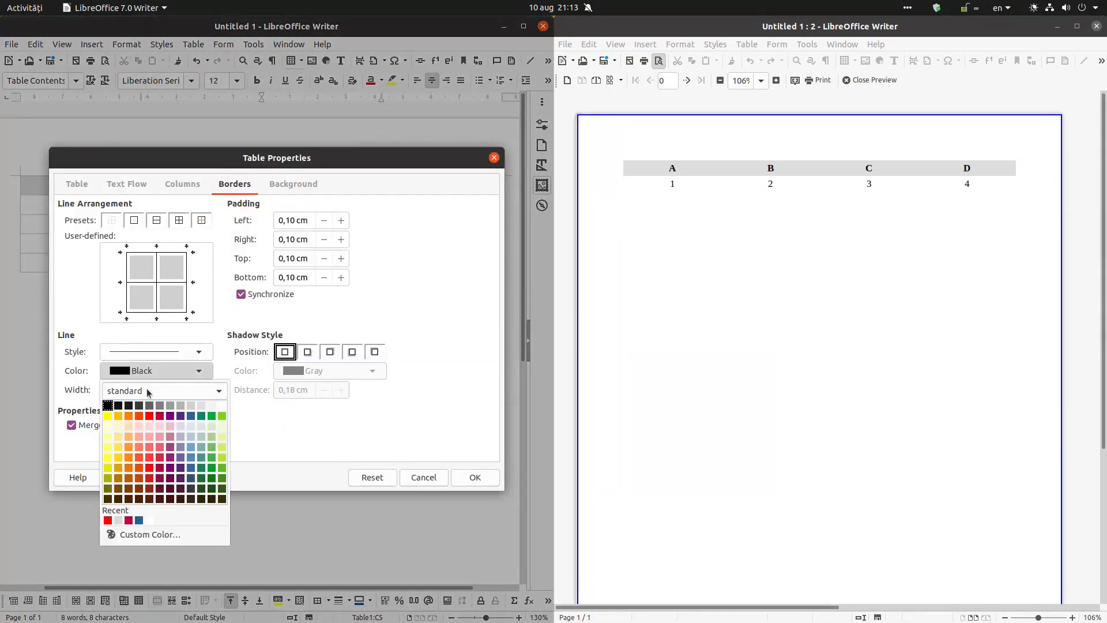
left_click(149, 415)
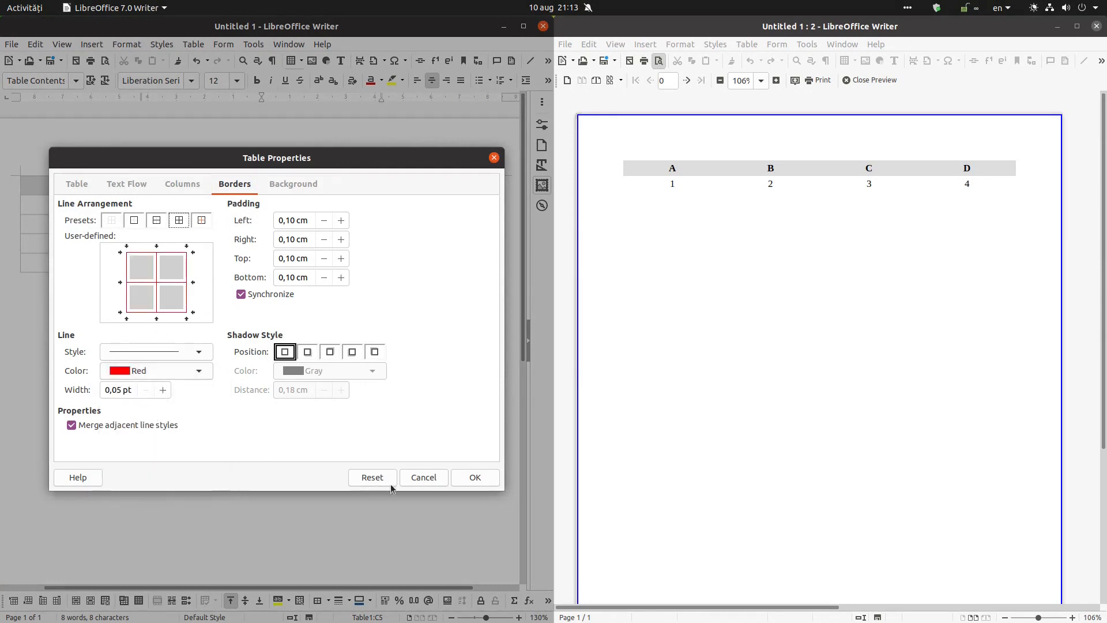
left_click(470, 476)
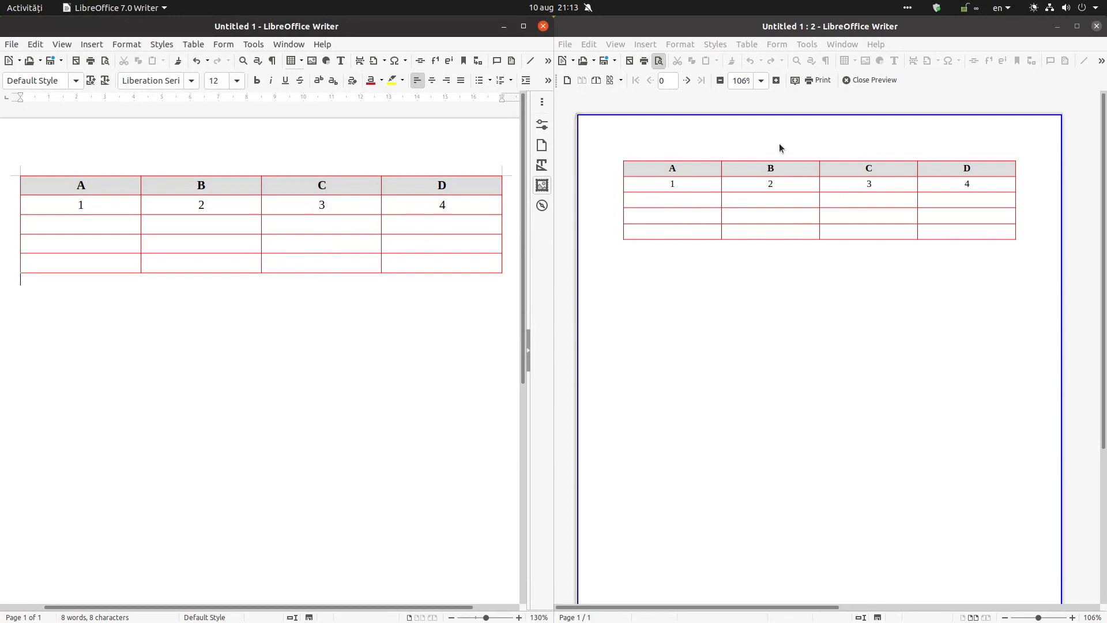
Change the table's line arrangement to the outer border only, and move the cursor out of the table.
right_click(480, 202)
left_click(511, 386)
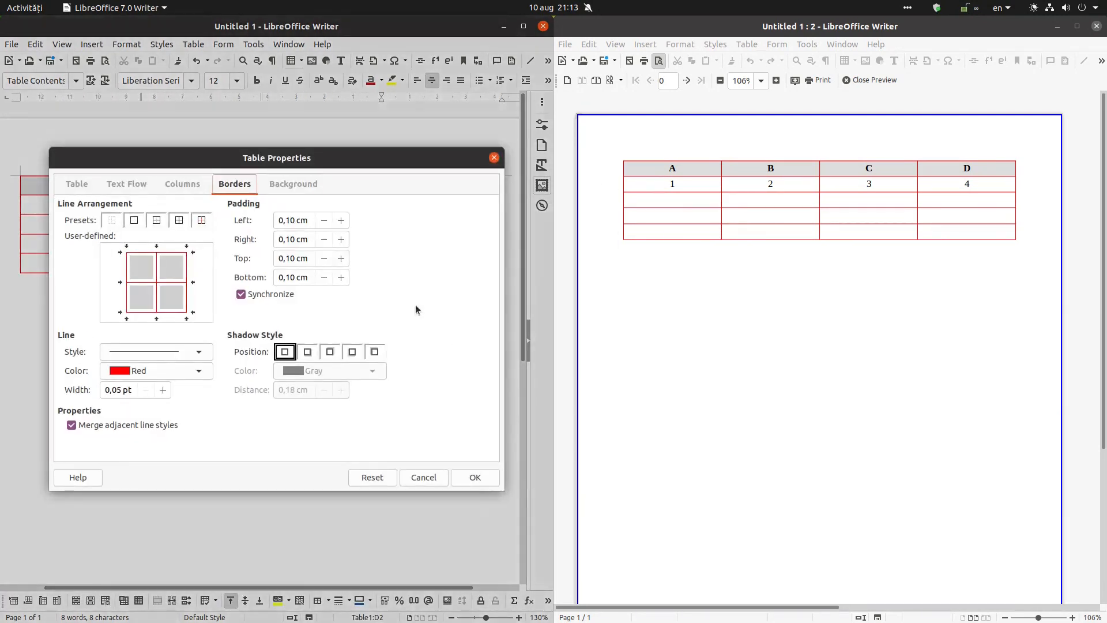
left_click(112, 220)
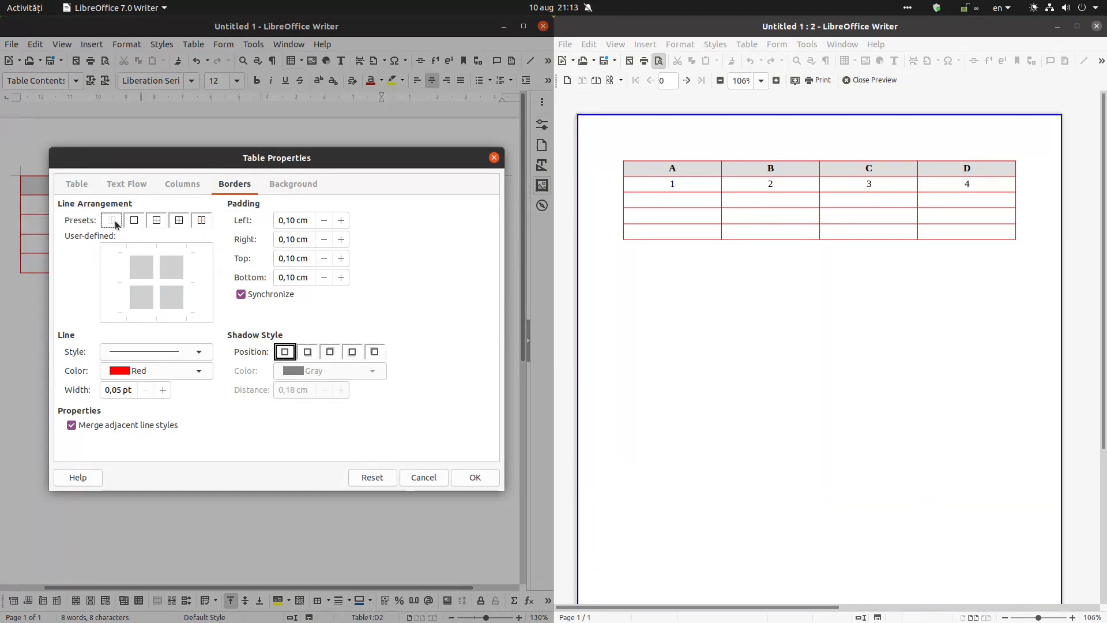
left_click(131, 220)
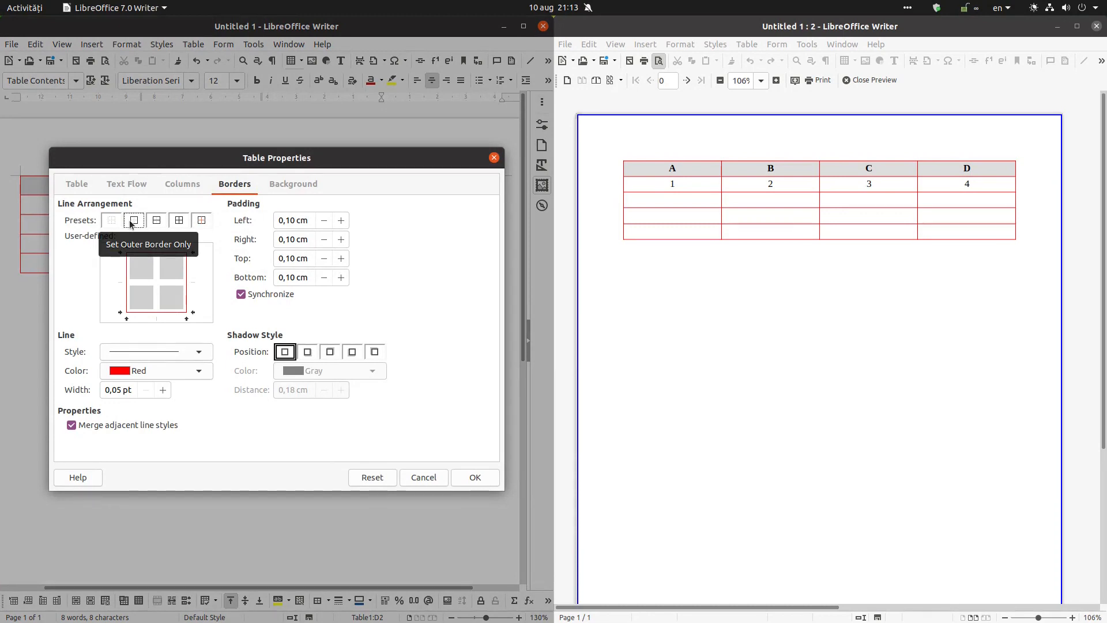
left_click(469, 478)
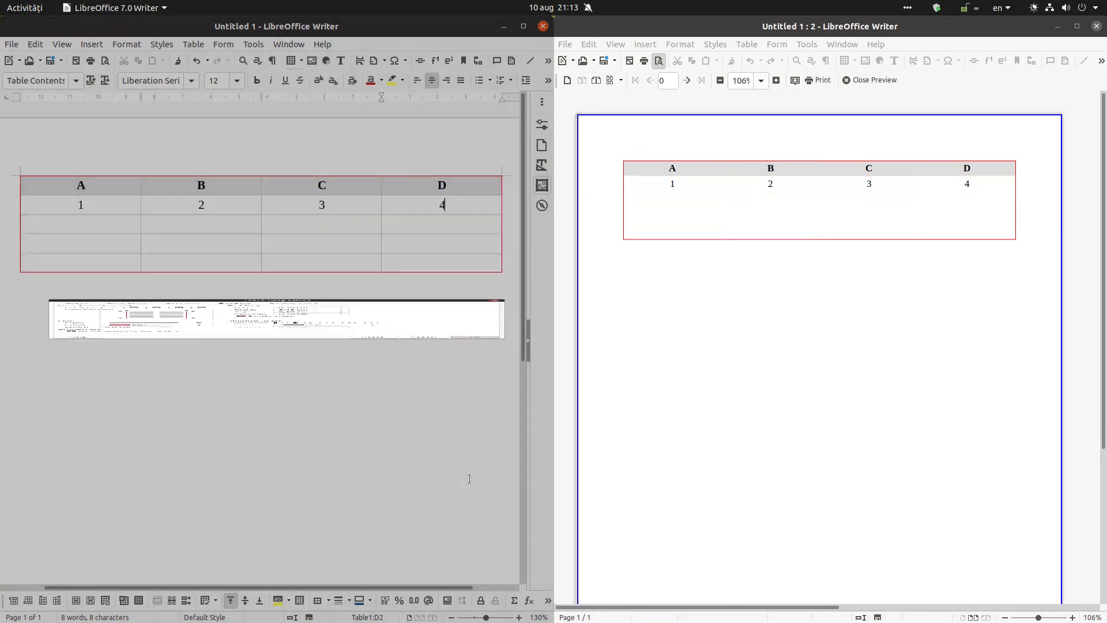
left_click(152, 143)
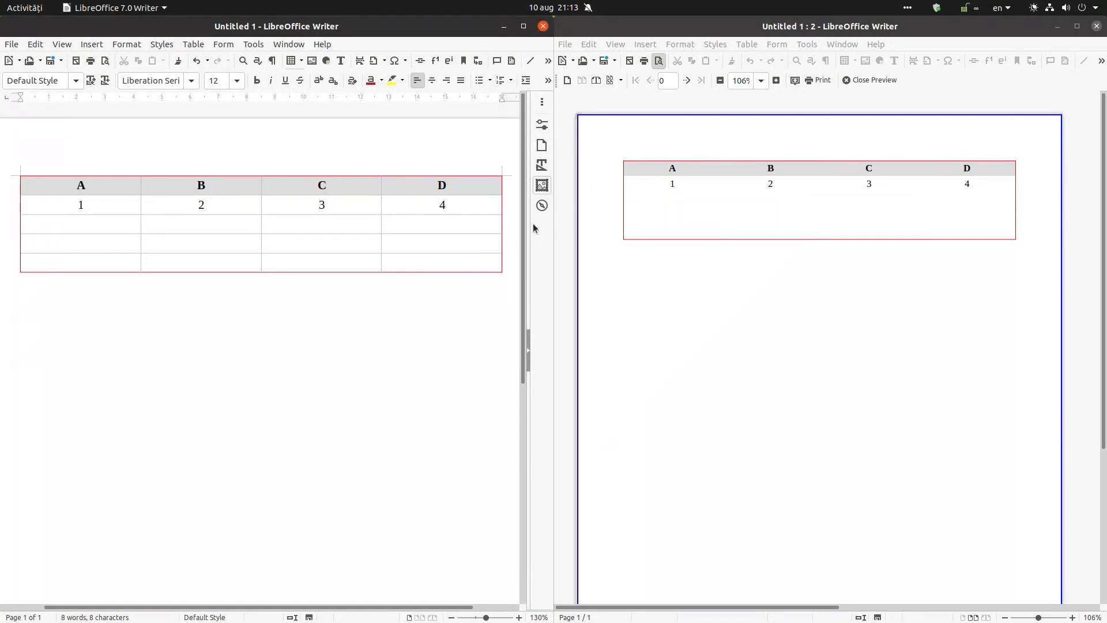
Place the cursor in column C, hide the table boundaries in the editing view and turn their display back on.
left_click(362, 224)
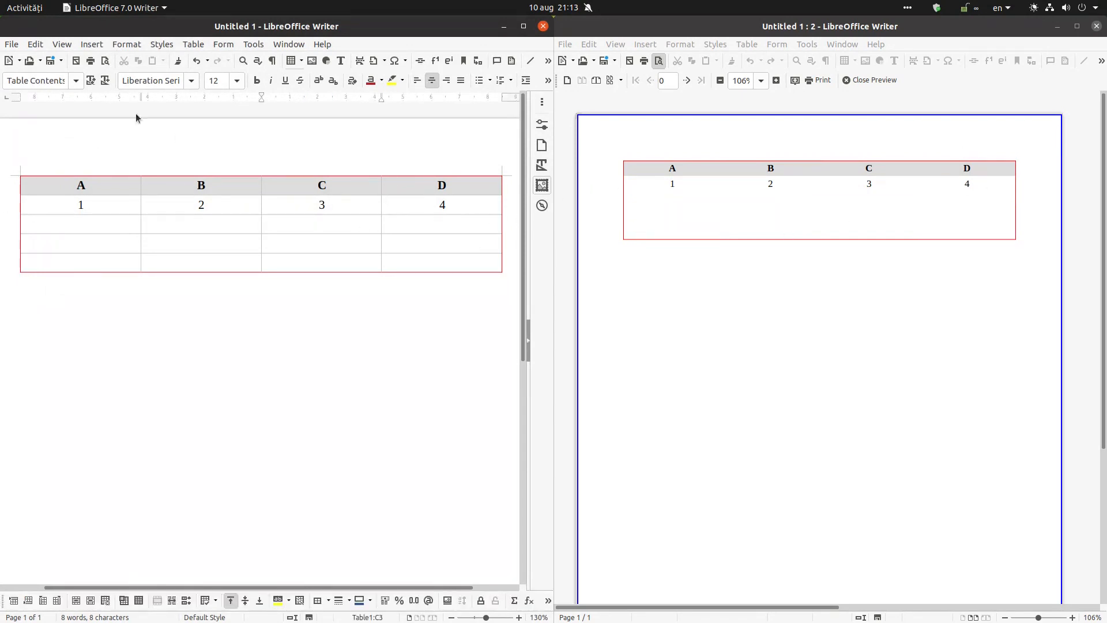
left_click(61, 45)
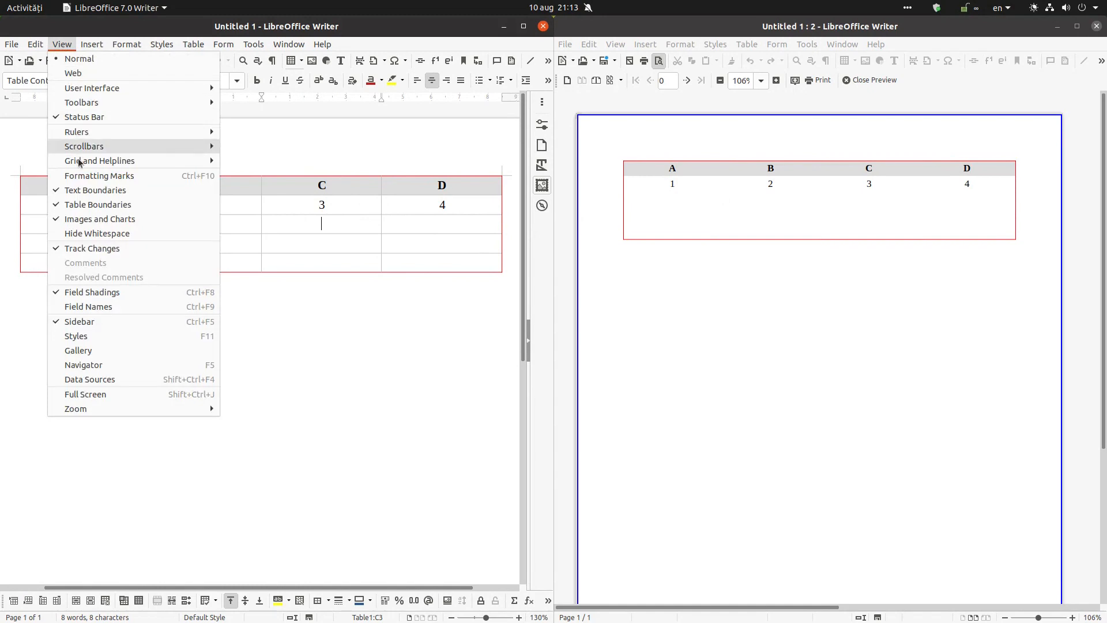
left_click(74, 203)
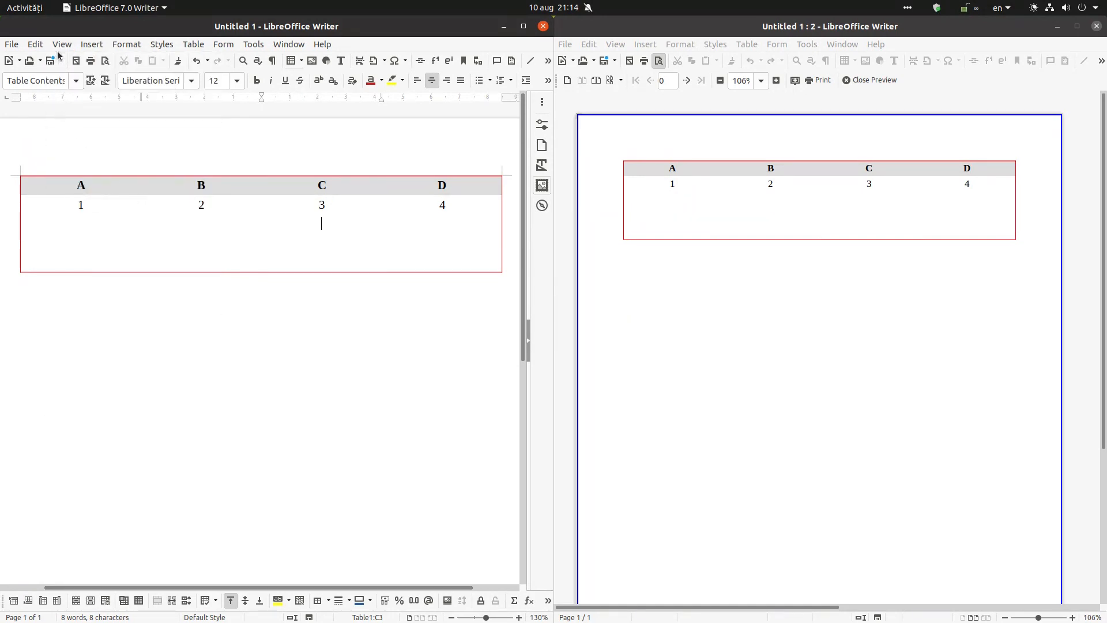
left_click(61, 45)
left_click(74, 205)
double_click(278, 205)
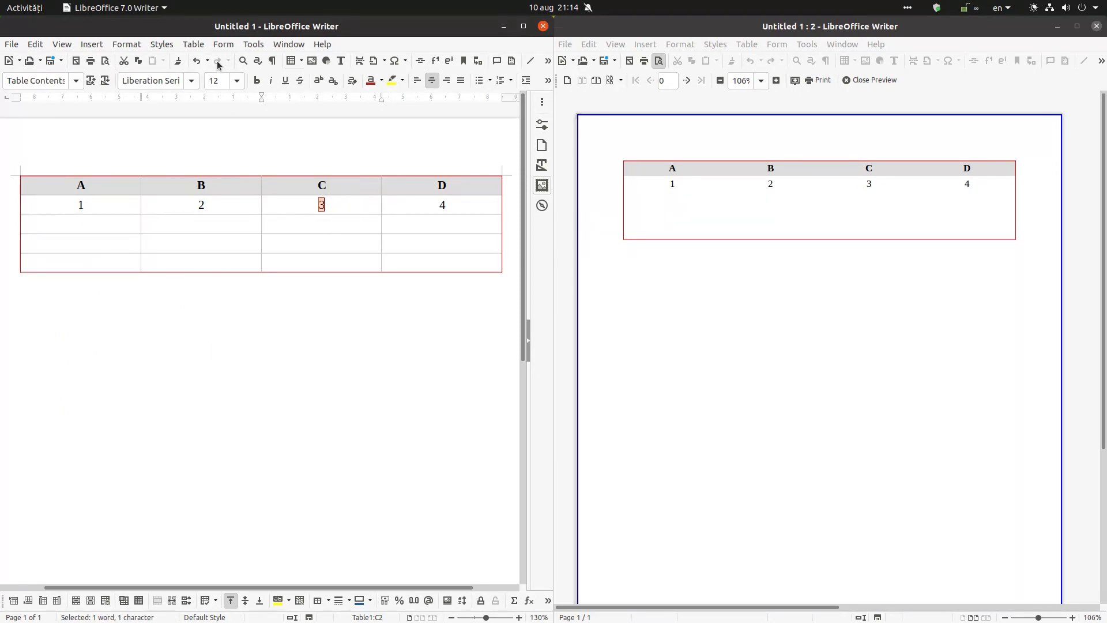
Set the table boundaries color to Light Green 4 in the application color options.
left_click(250, 46)
left_click(294, 379)
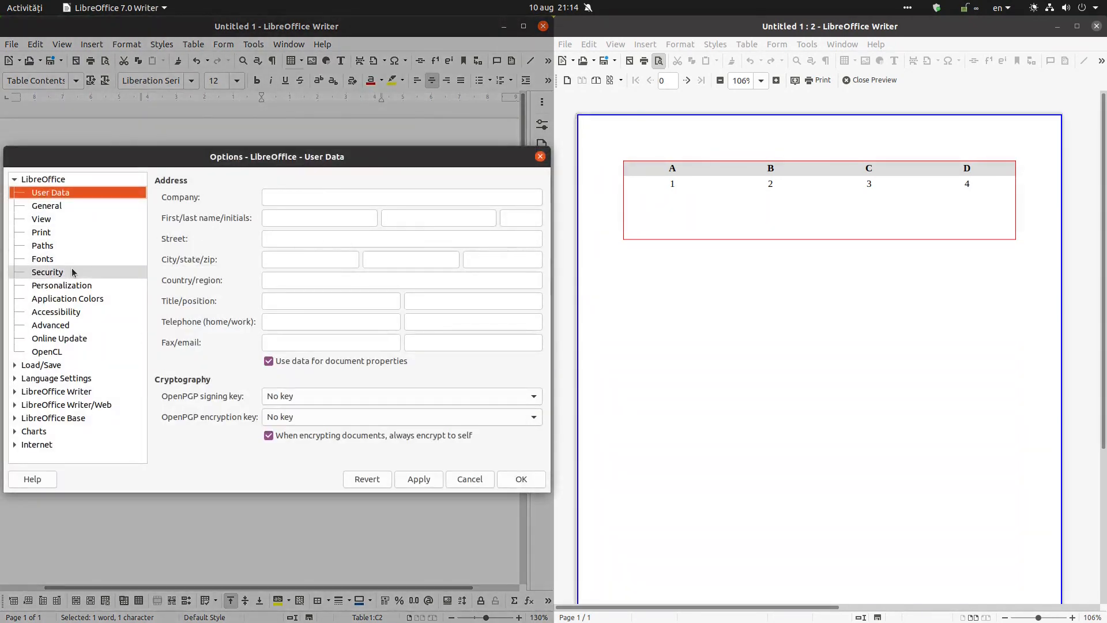
left_click(61, 299)
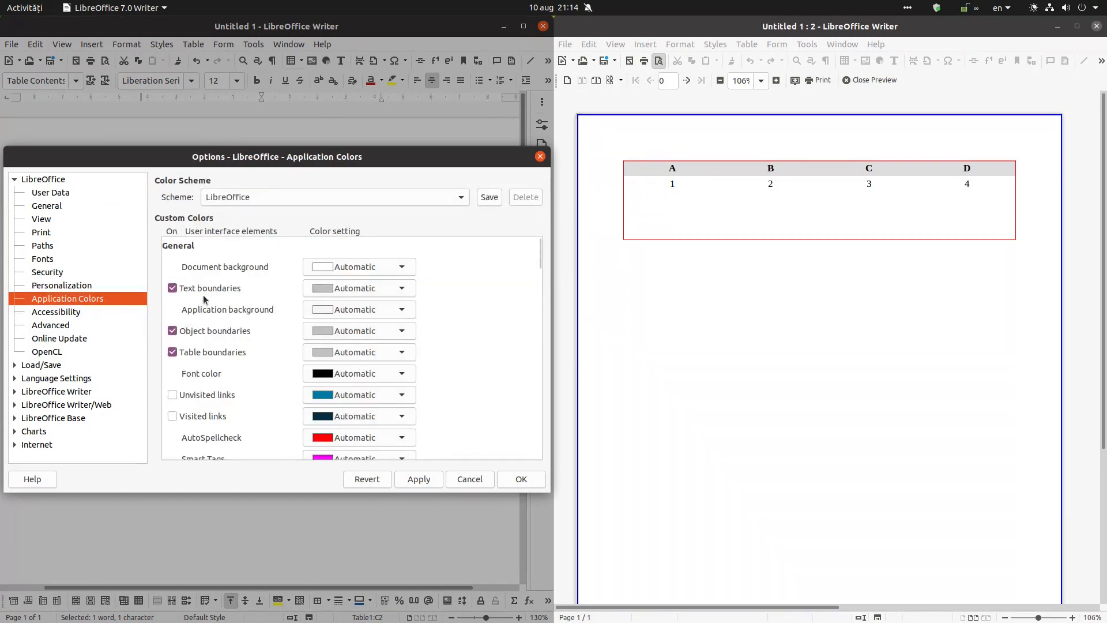
left_click(310, 353)
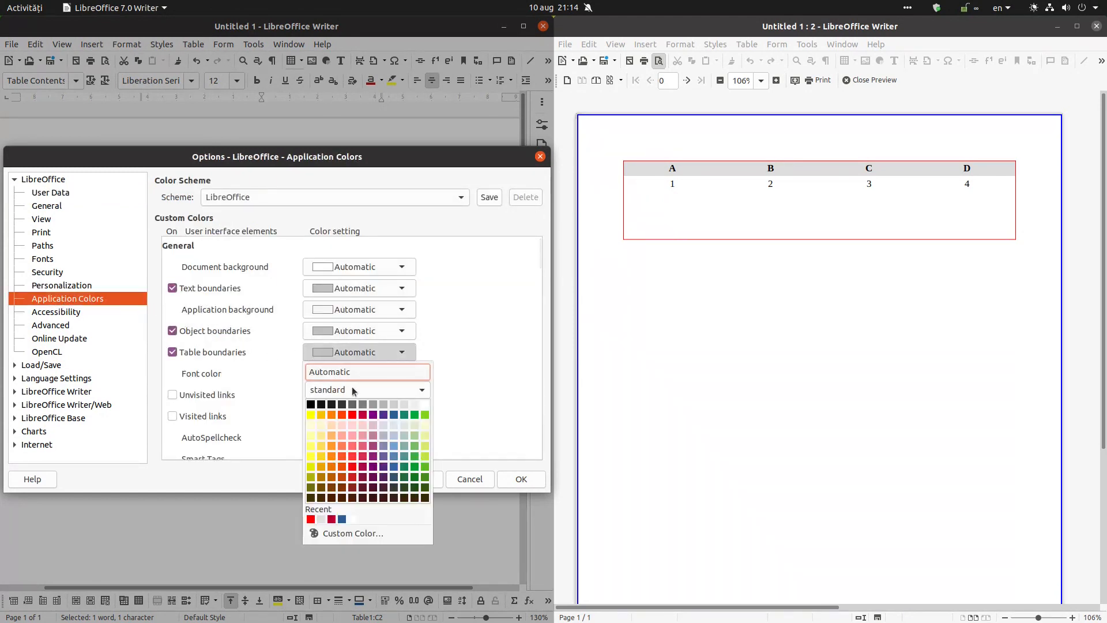
left_click(415, 424)
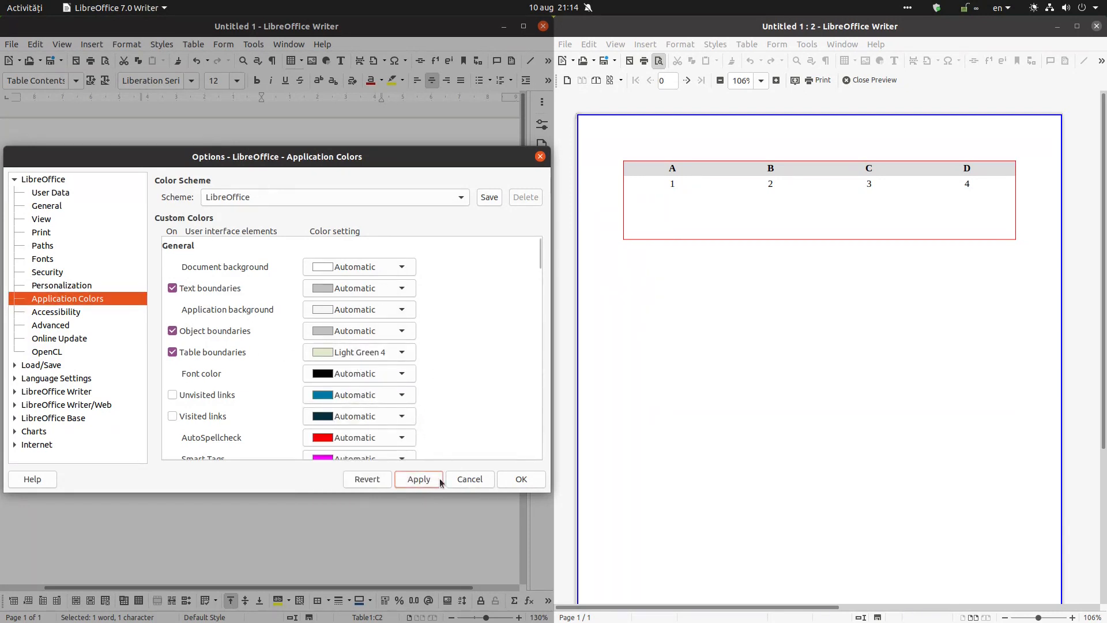
left_click(521, 479)
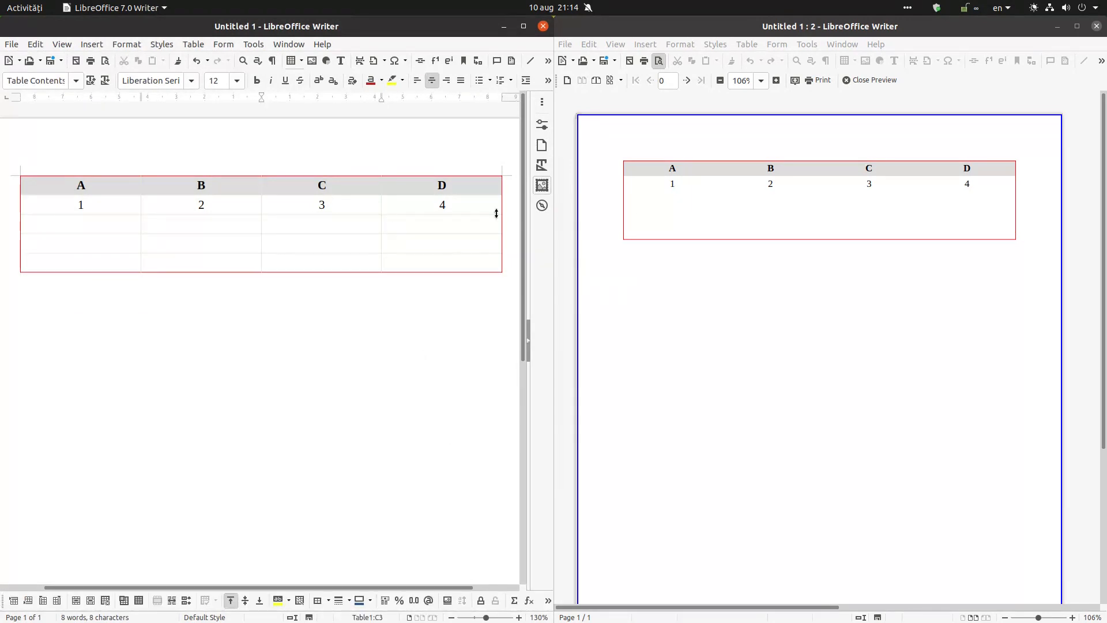
Select all table cells, give them outer borders plus horizontal lines in red, and increase the line width.
left_click_drag(103, 192, 440, 260)
right_click(439, 266)
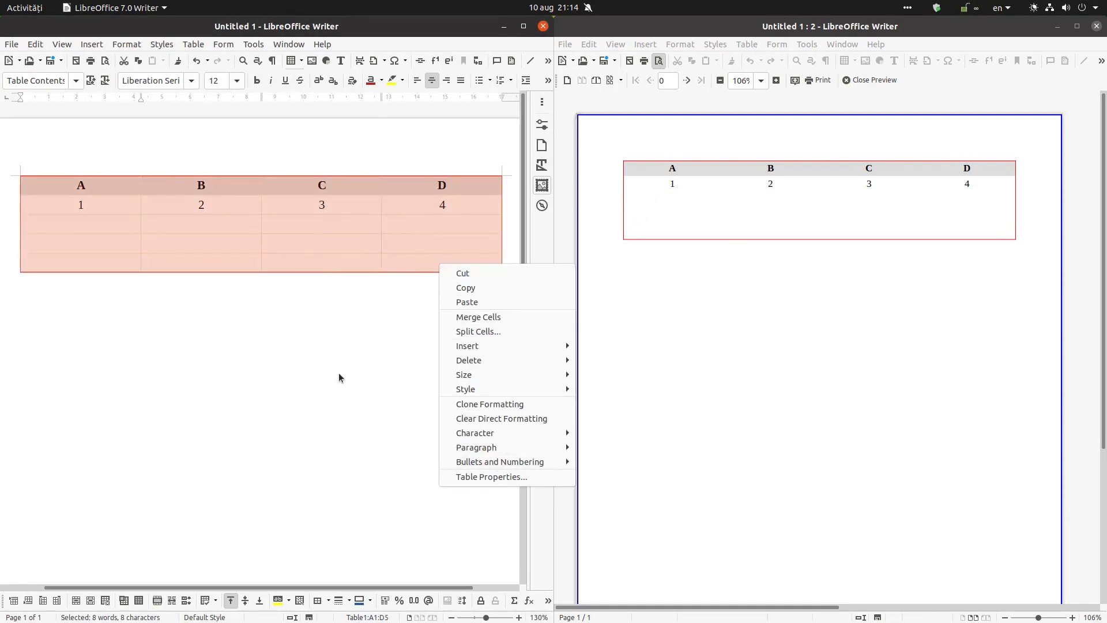
left_click(484, 477)
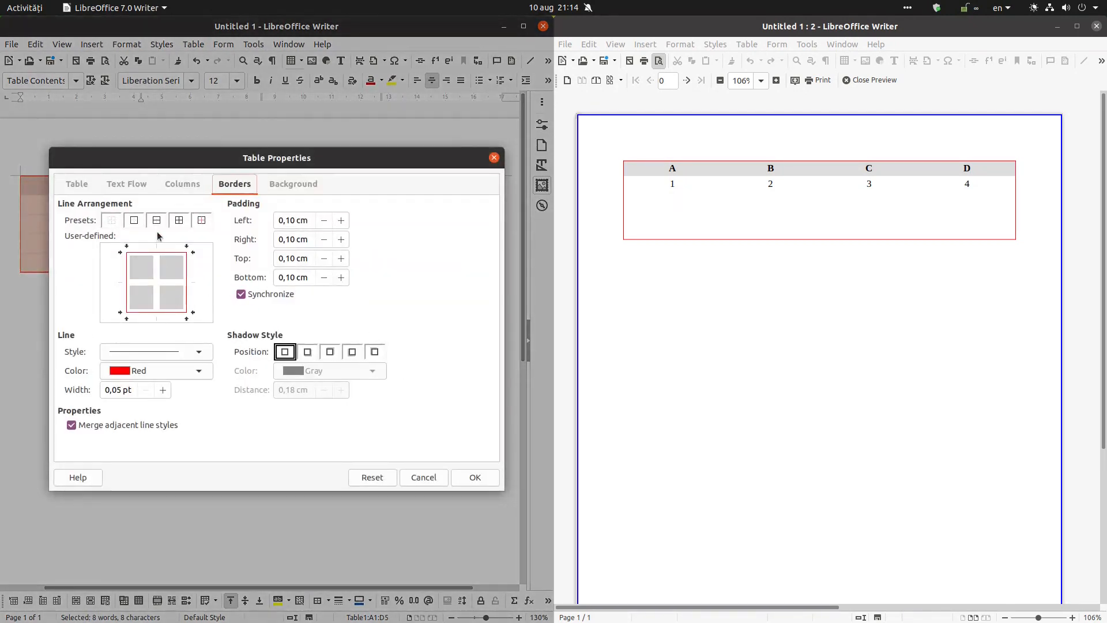
left_click(155, 222)
left_click(173, 371)
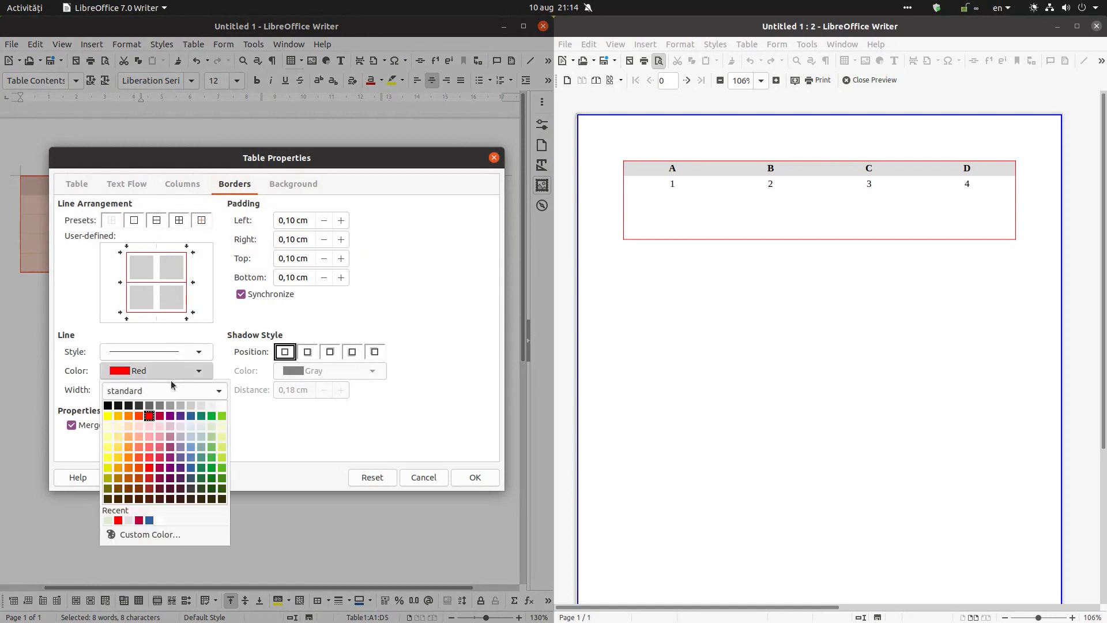
left_click(219, 355)
left_click(162, 389)
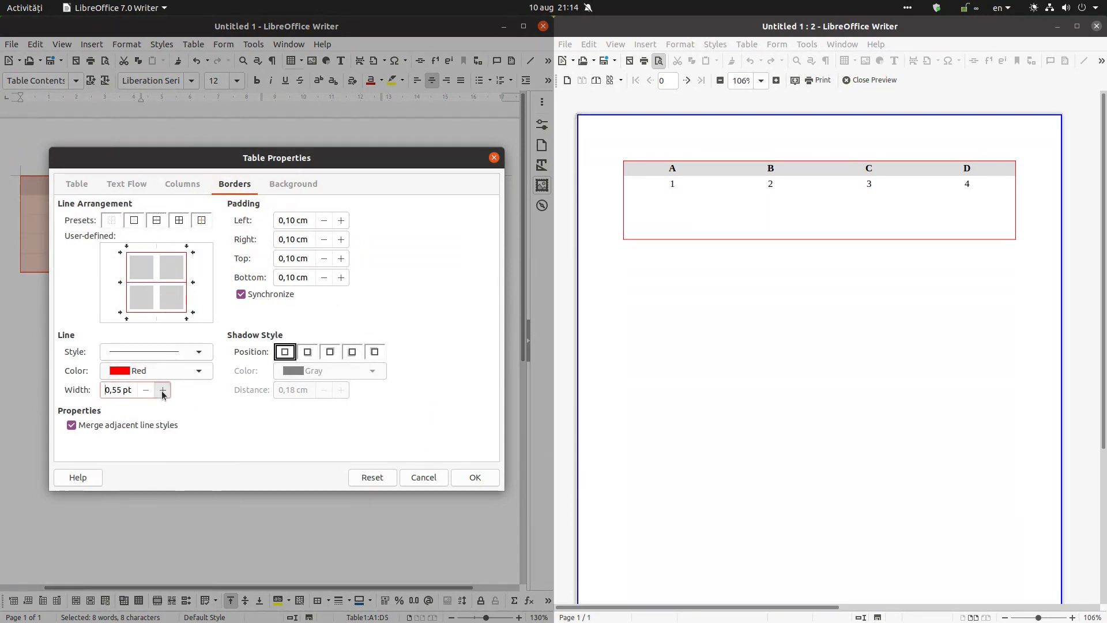
left_click(163, 389)
left_click(474, 477)
left_click(403, 393)
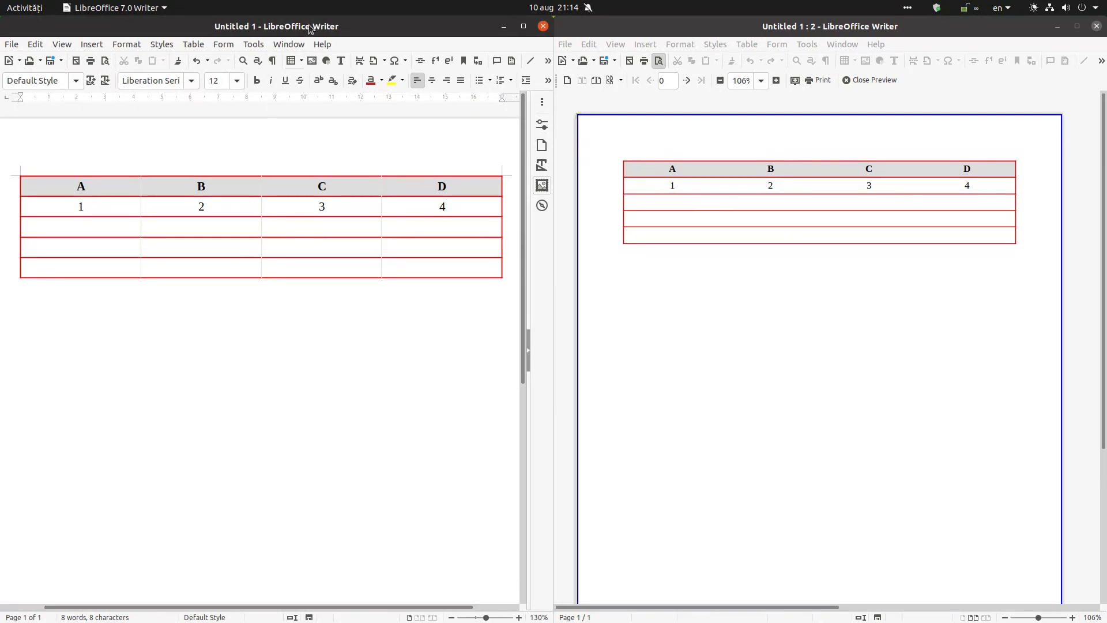
Open the About LibreOffice information to check the program version.
left_click(322, 44)
left_click(375, 221)
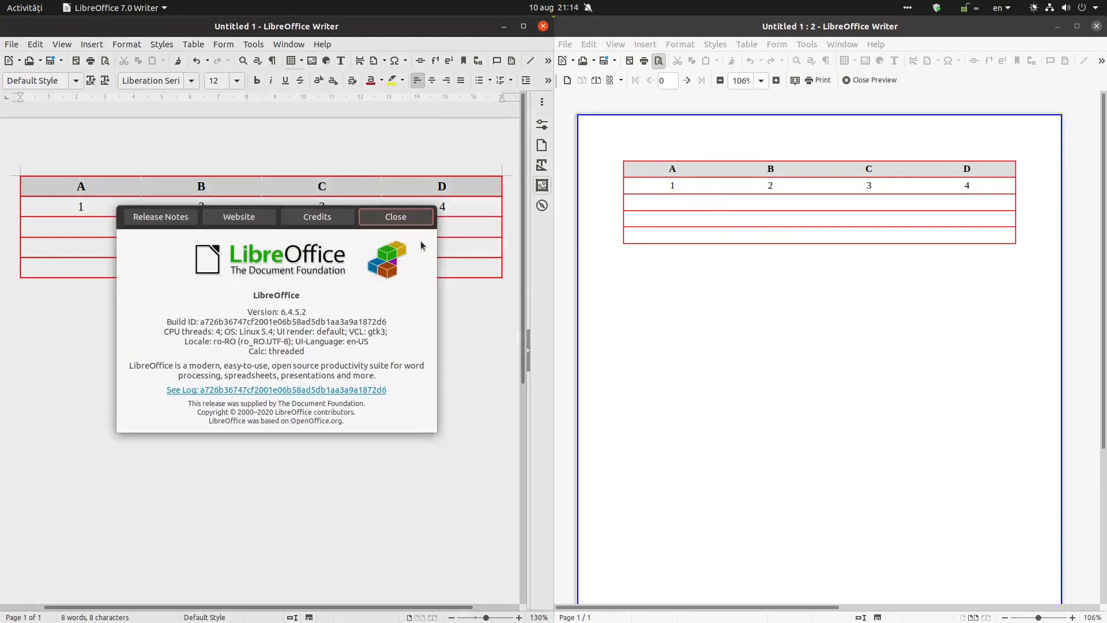